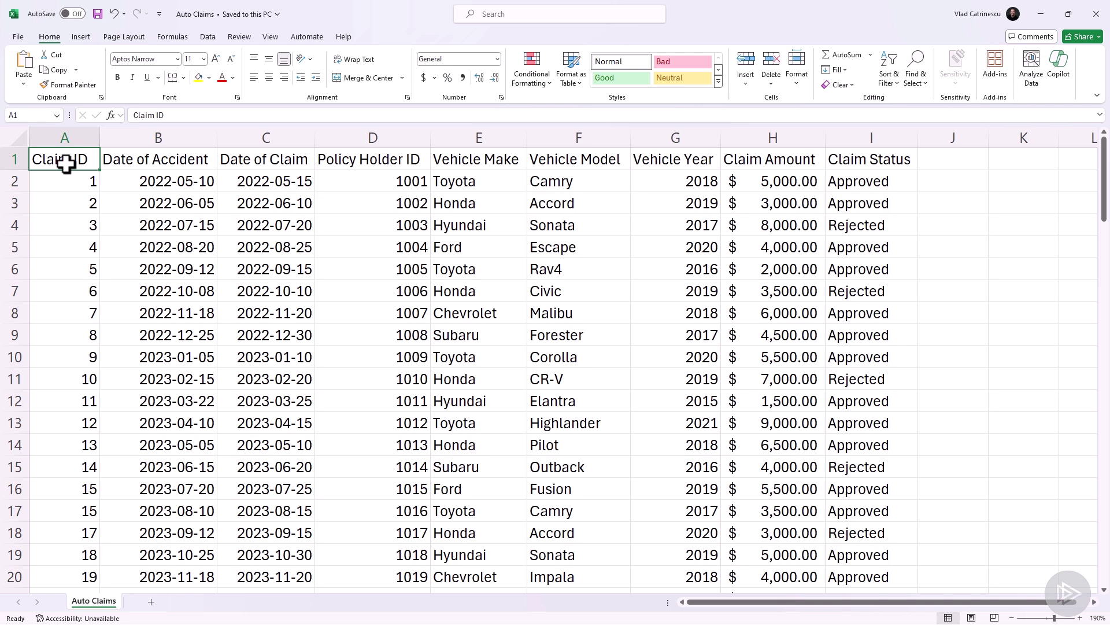
# Select the entire Claim Amount column H
pyautogui.click(770, 163)
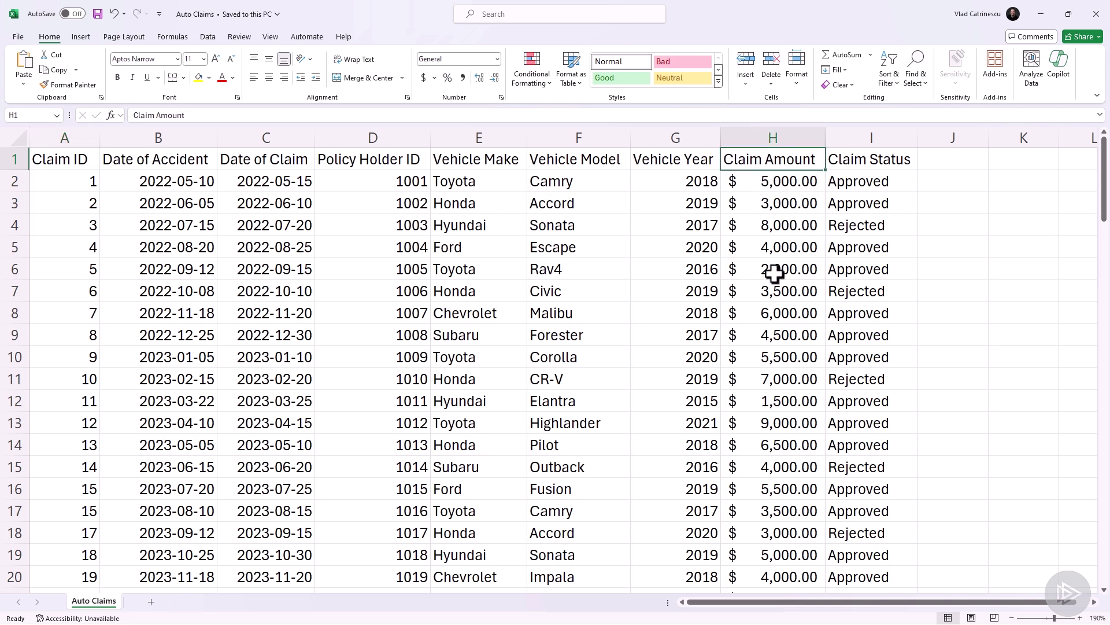
pyautogui.scroll(-2, 769, 276)
pyautogui.scroll(-15, 769, 276)
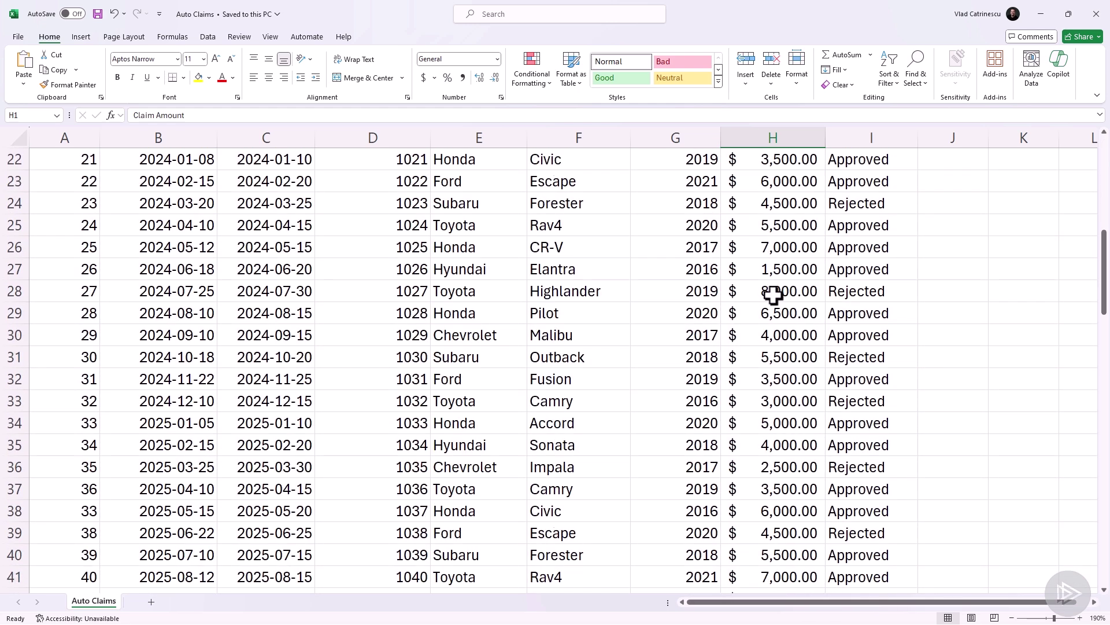
pyautogui.scroll(17, 801, 336)
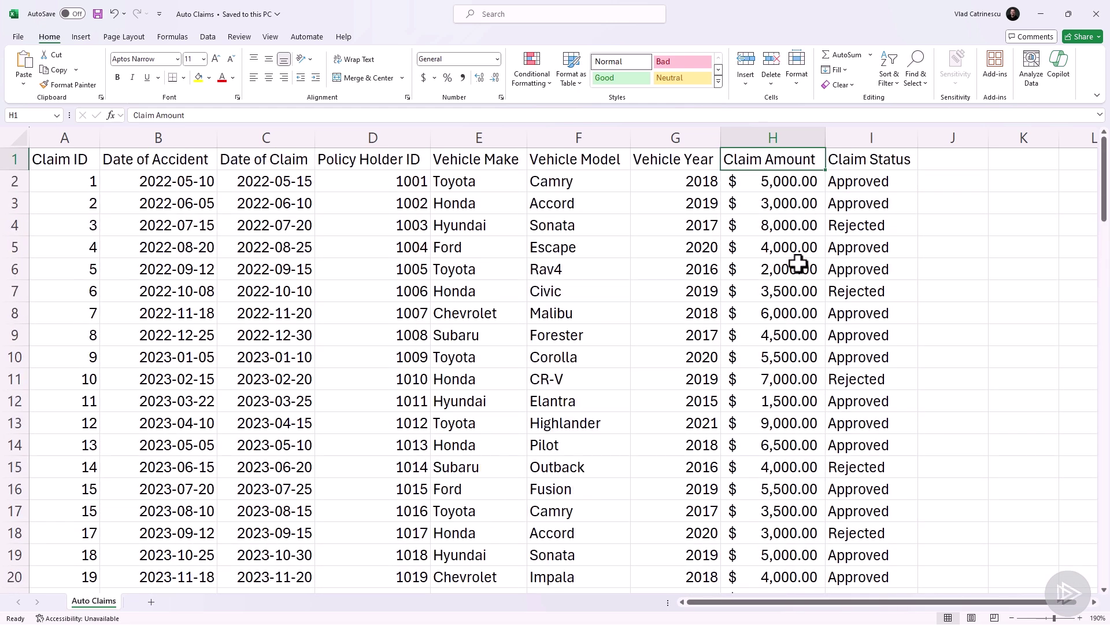
pyautogui.click(773, 139)
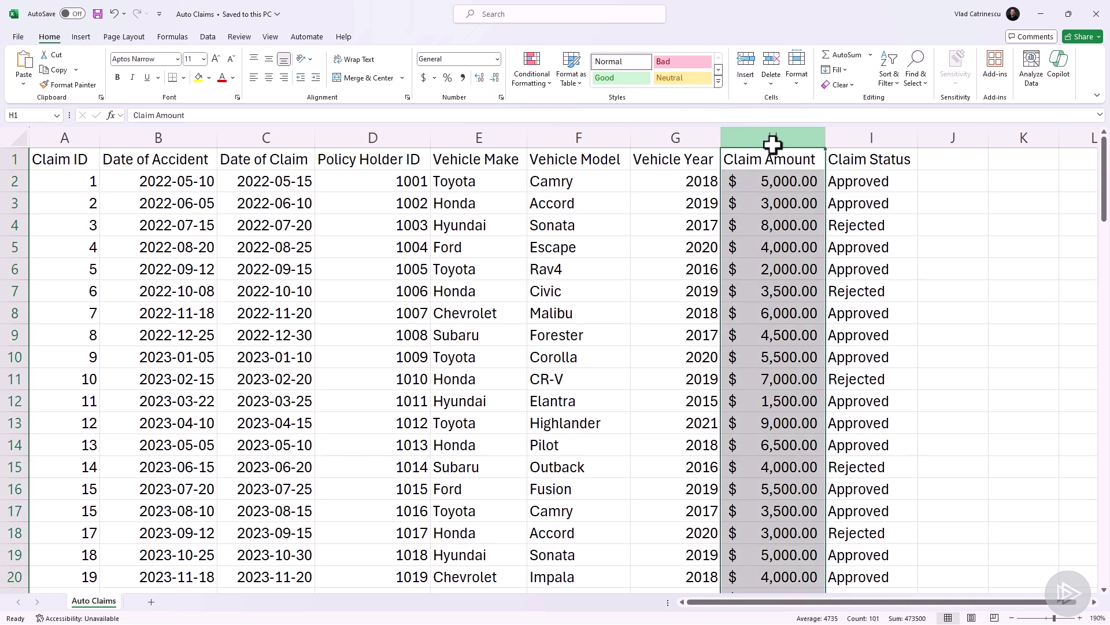
# Bring up Conditional Formatting's Highlight Cells Rules options for the Claim Amount column
pyautogui.click(543, 84)
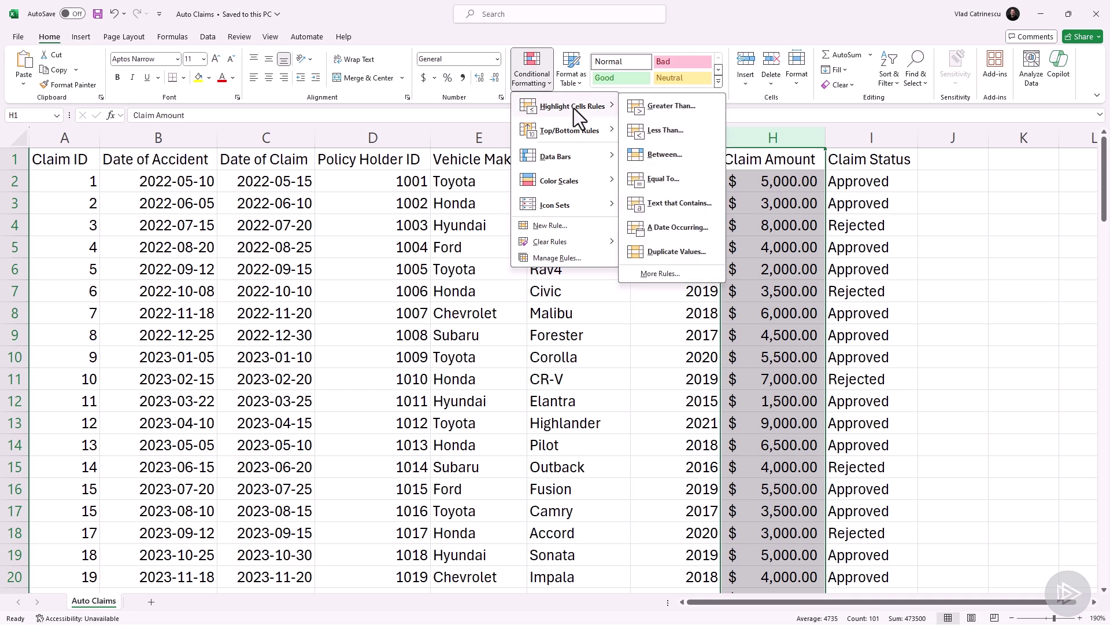
pyautogui.moveTo(567, 123)
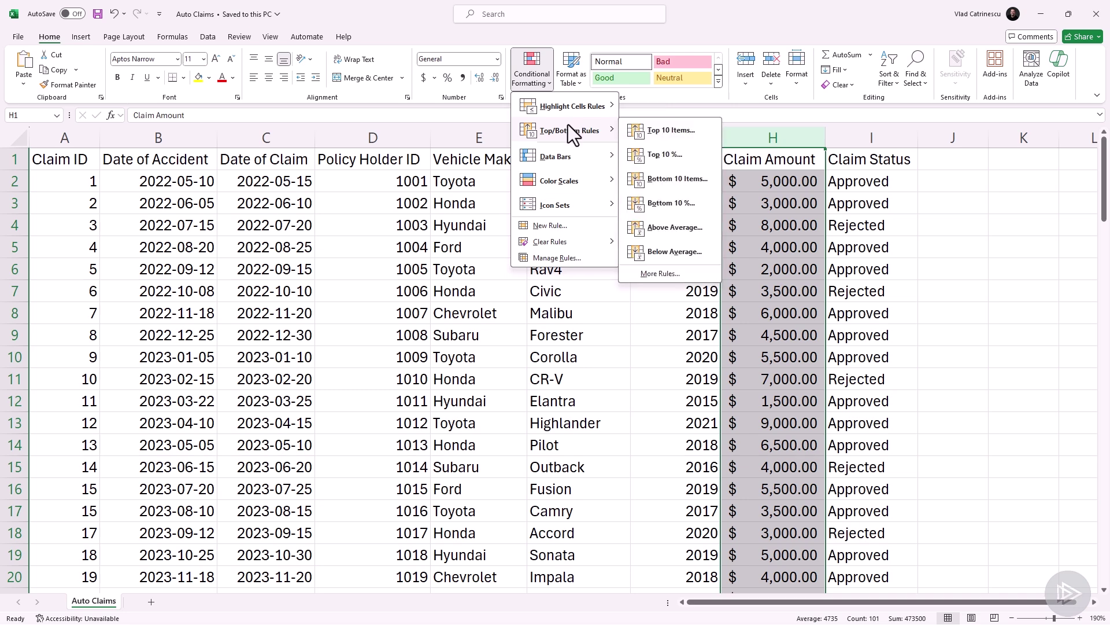
pyautogui.moveTo(568, 155)
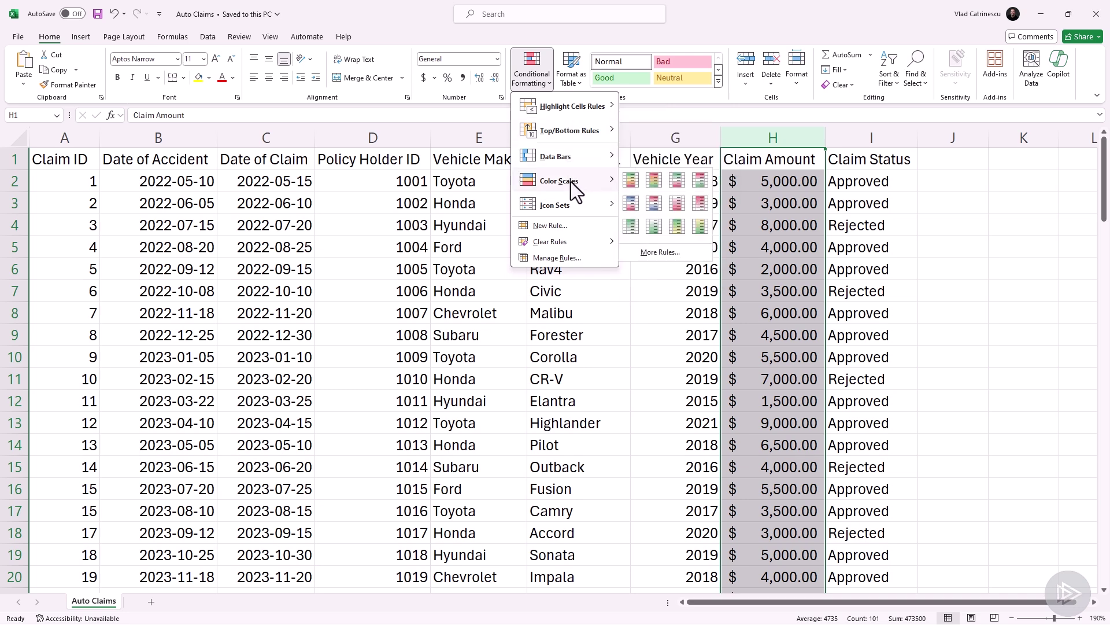
pyautogui.moveTo(567, 205)
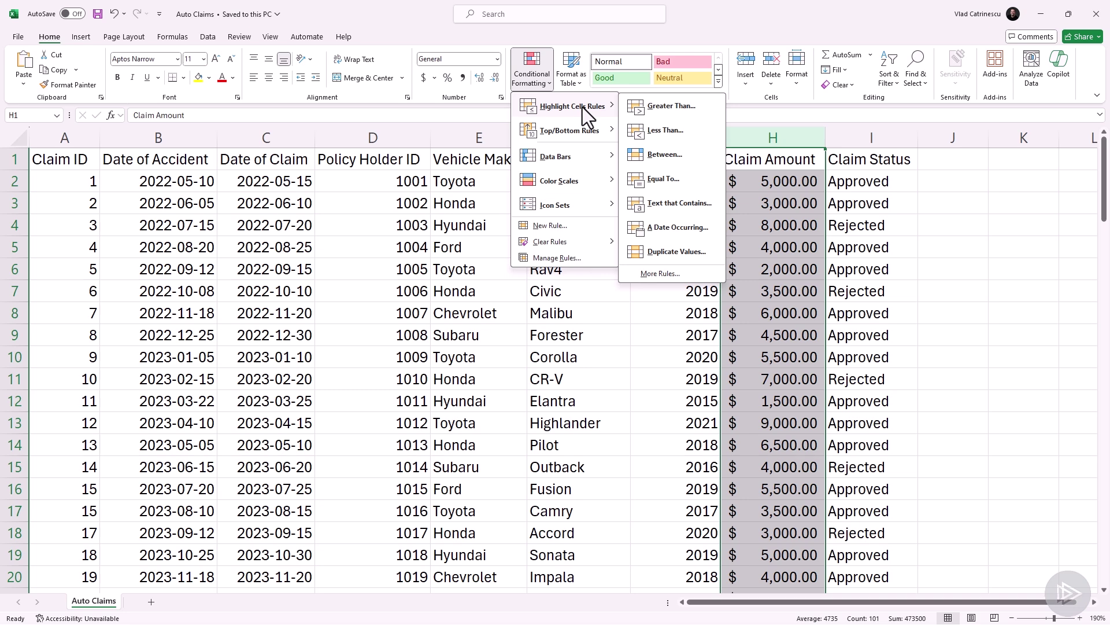
# Add a Greater Than 4000 rule using Light Red Fill with Dark Red Text
pyautogui.click(671, 116)
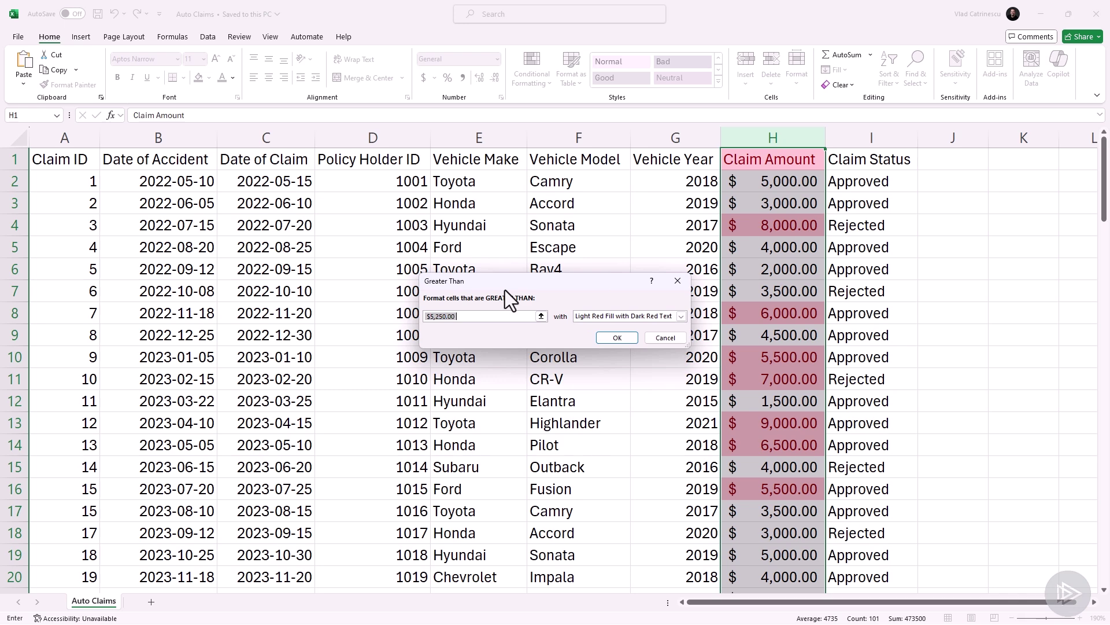
pyautogui.write('4000')
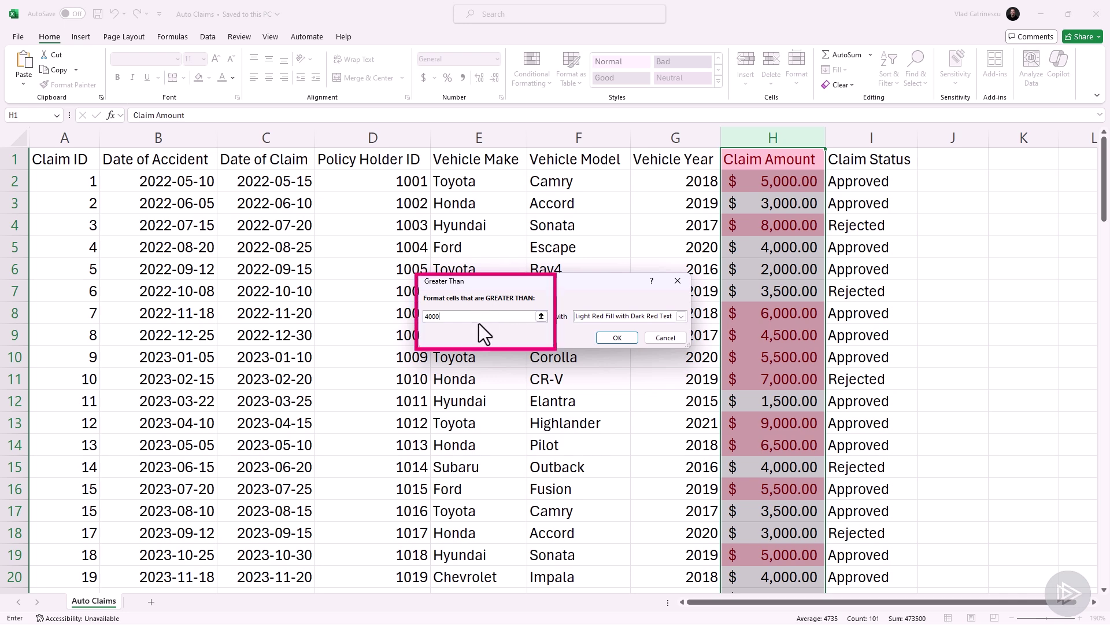
pyautogui.click(629, 315)
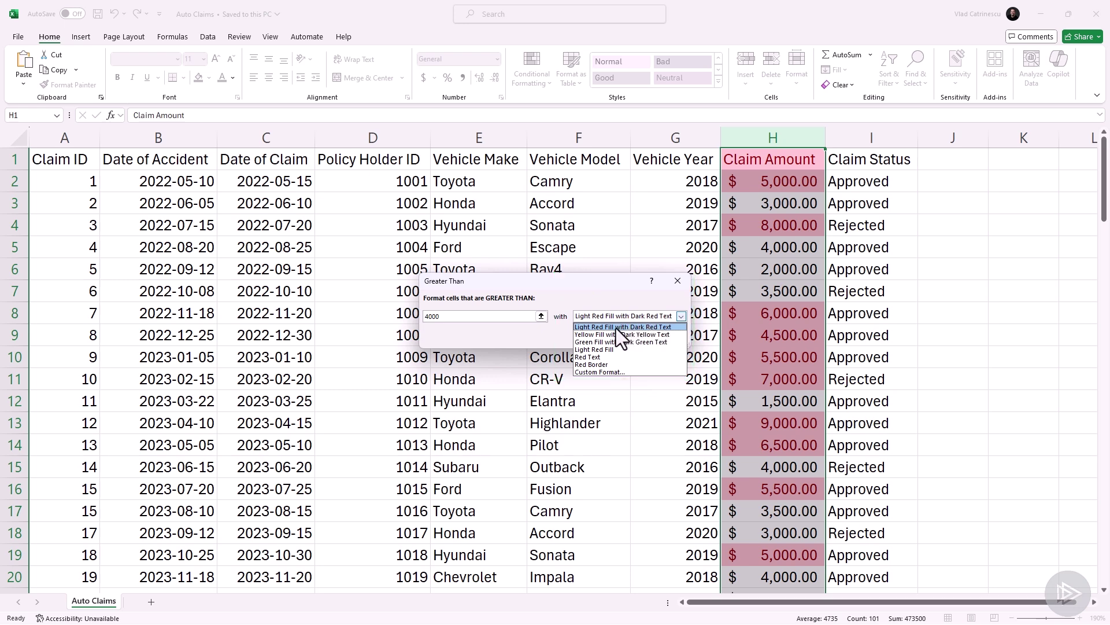
pyautogui.click(610, 335)
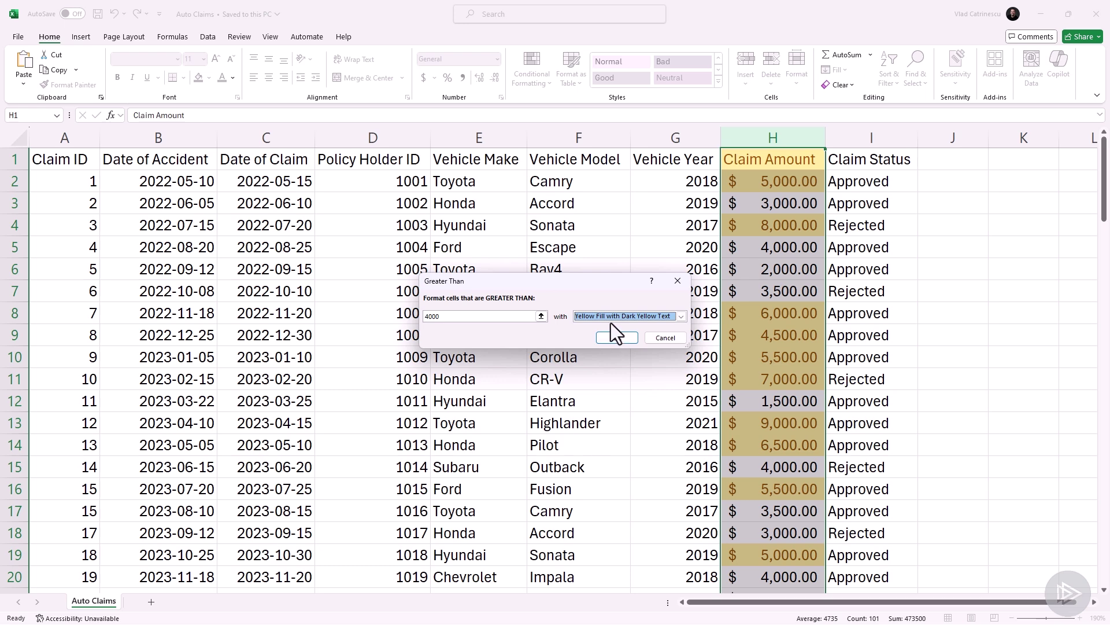
pyautogui.click(608, 318)
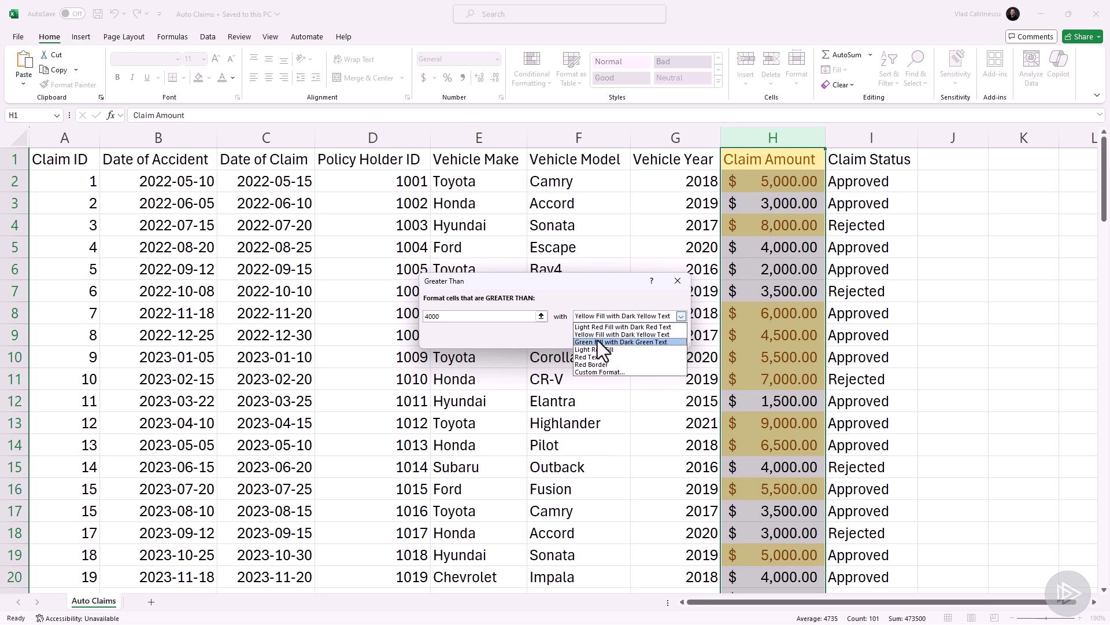
pyautogui.click(598, 342)
pyautogui.click(592, 318)
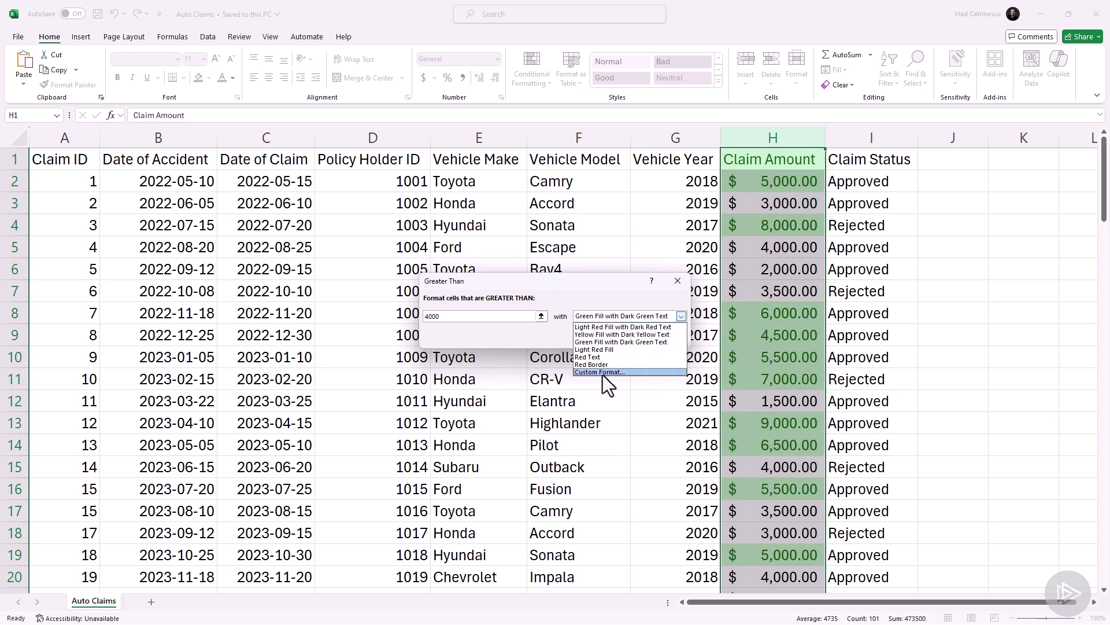
pyautogui.click(605, 326)
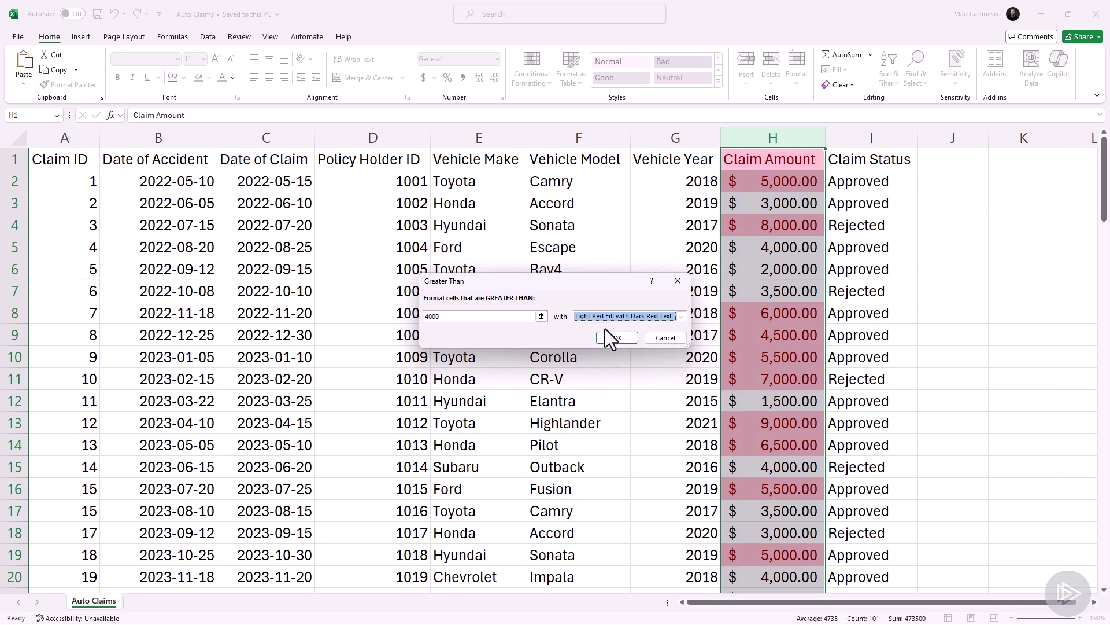
pyautogui.click(616, 338)
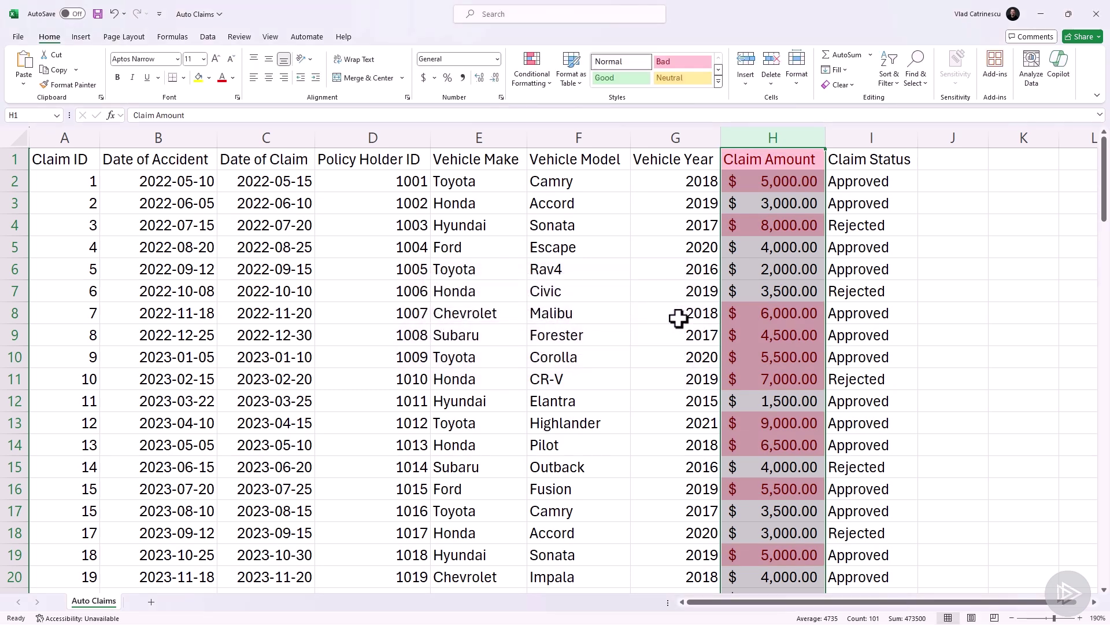
# Clear the conditional formatting rule from the Claim Amount header cell H1
pyautogui.click(678, 317)
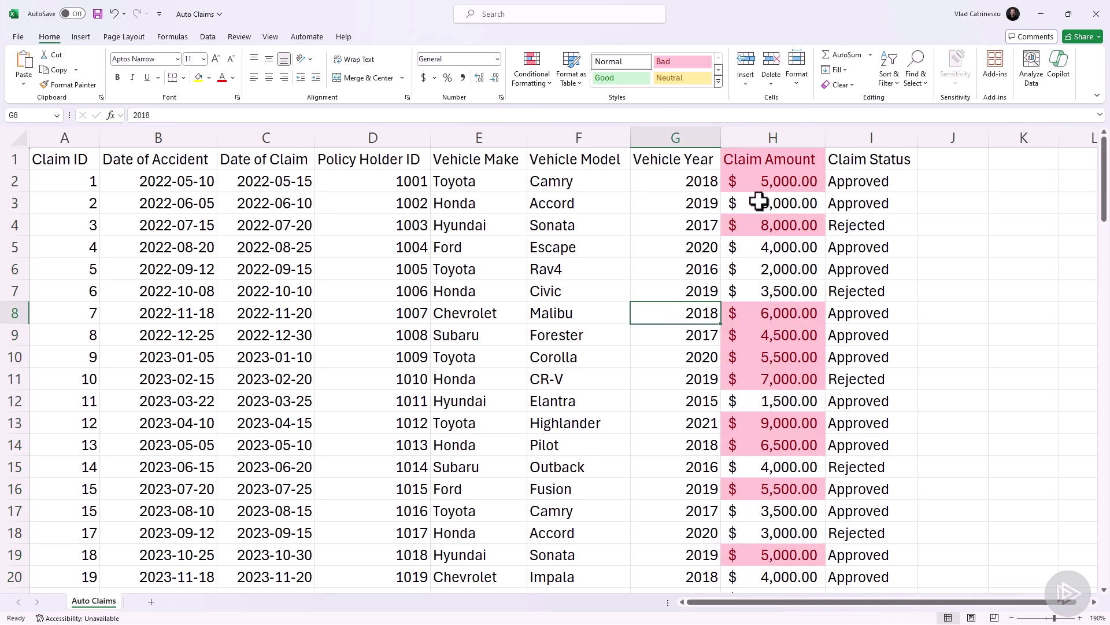
pyautogui.click(751, 159)
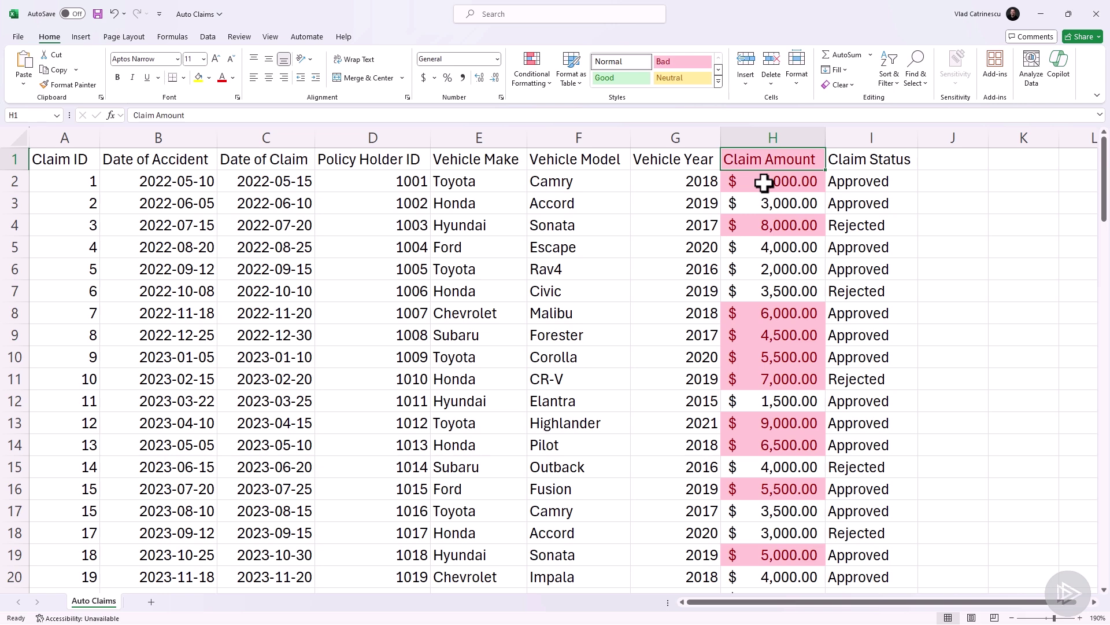
pyautogui.click(546, 93)
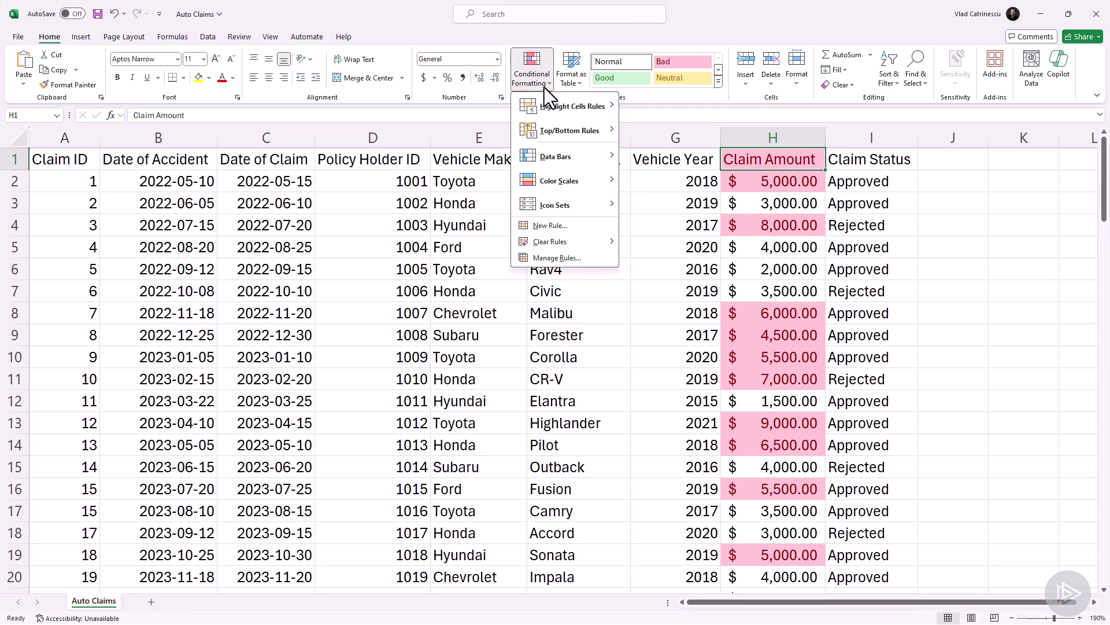
pyautogui.moveTo(557, 245)
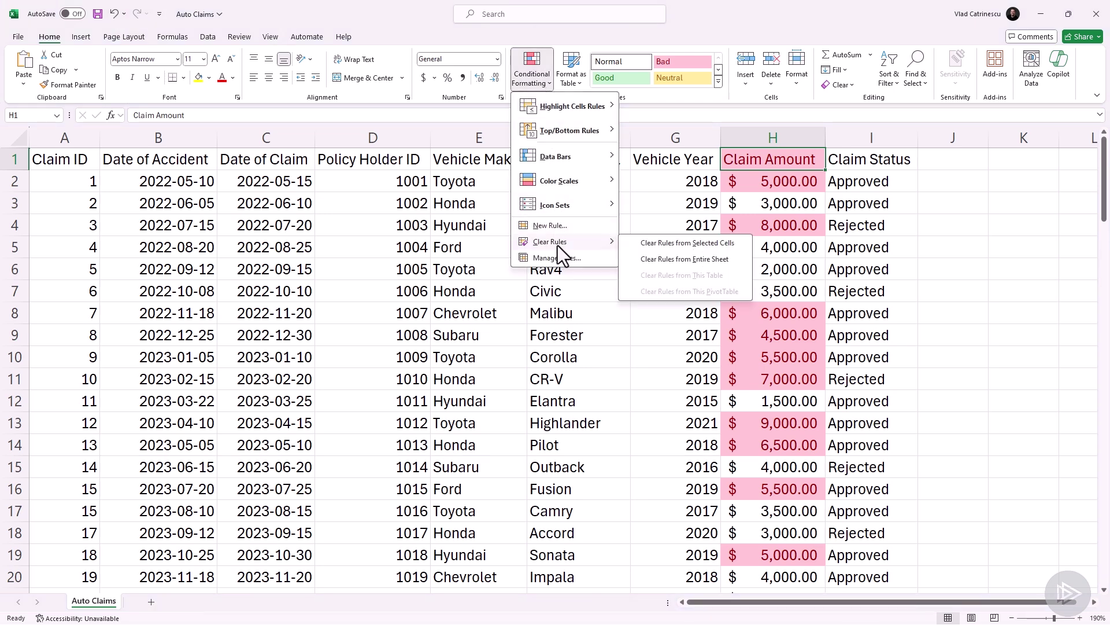
pyautogui.click(661, 243)
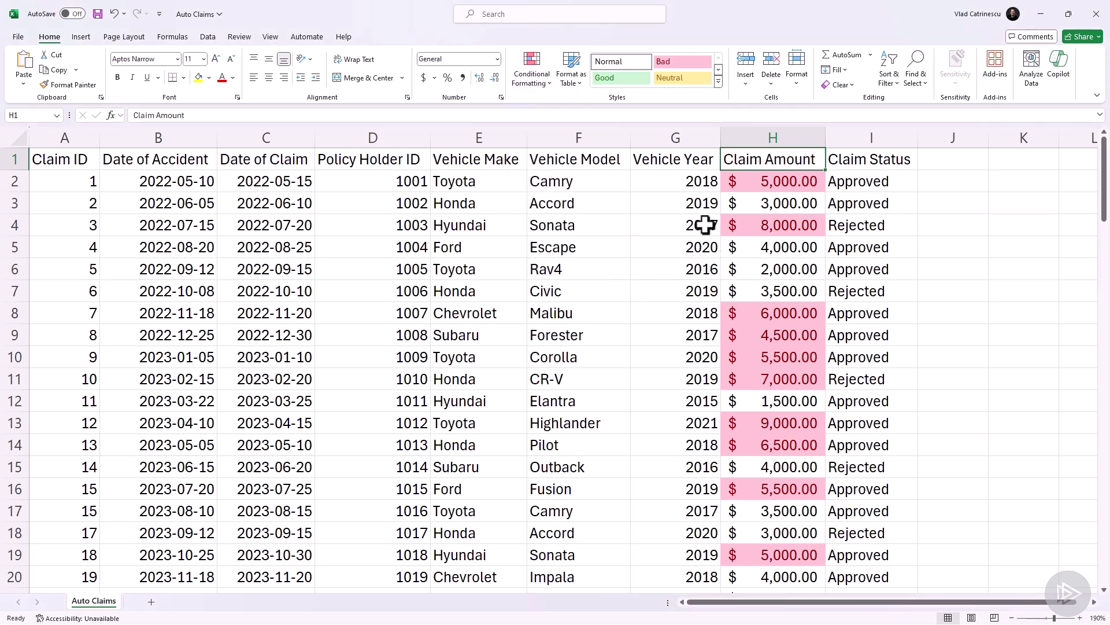
# Change the claim amount in H90 from 4000 to 4001
pyautogui.click(662, 230)
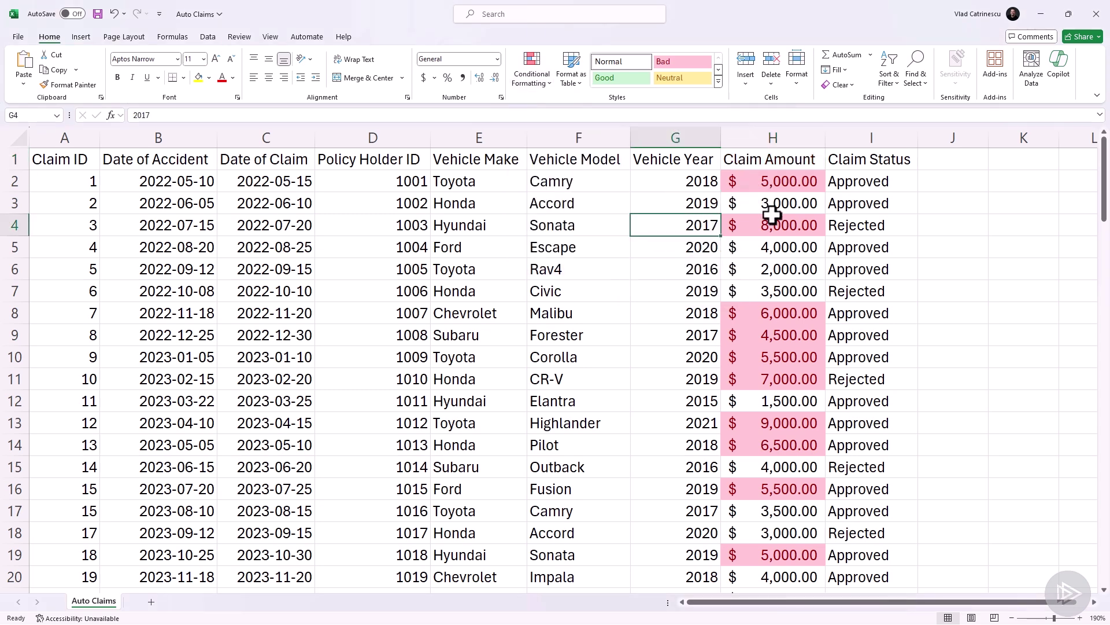
pyautogui.scroll(-3, 769, 226)
pyautogui.scroll(-8, 770, 241)
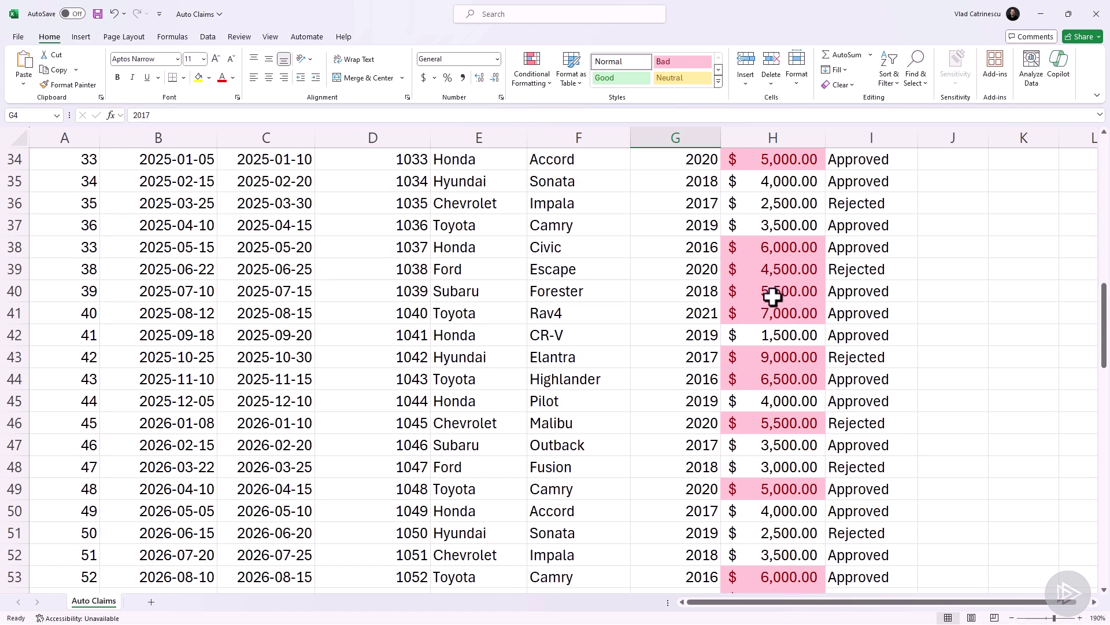
pyautogui.scroll(-7, 773, 293)
pyautogui.scroll(-7, 772, 311)
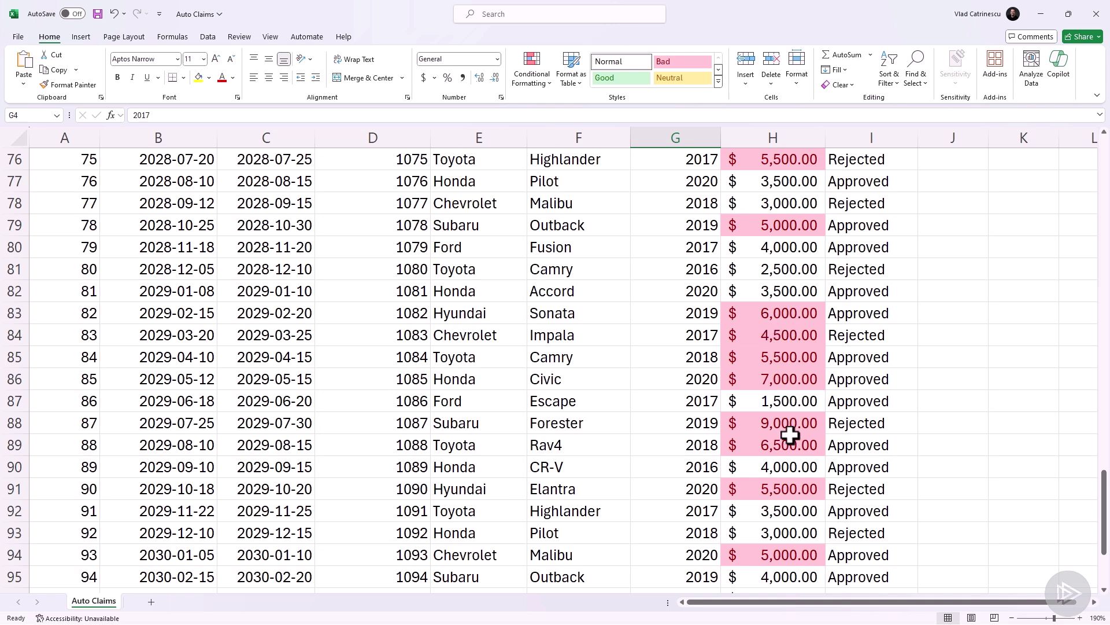
pyautogui.click(785, 473)
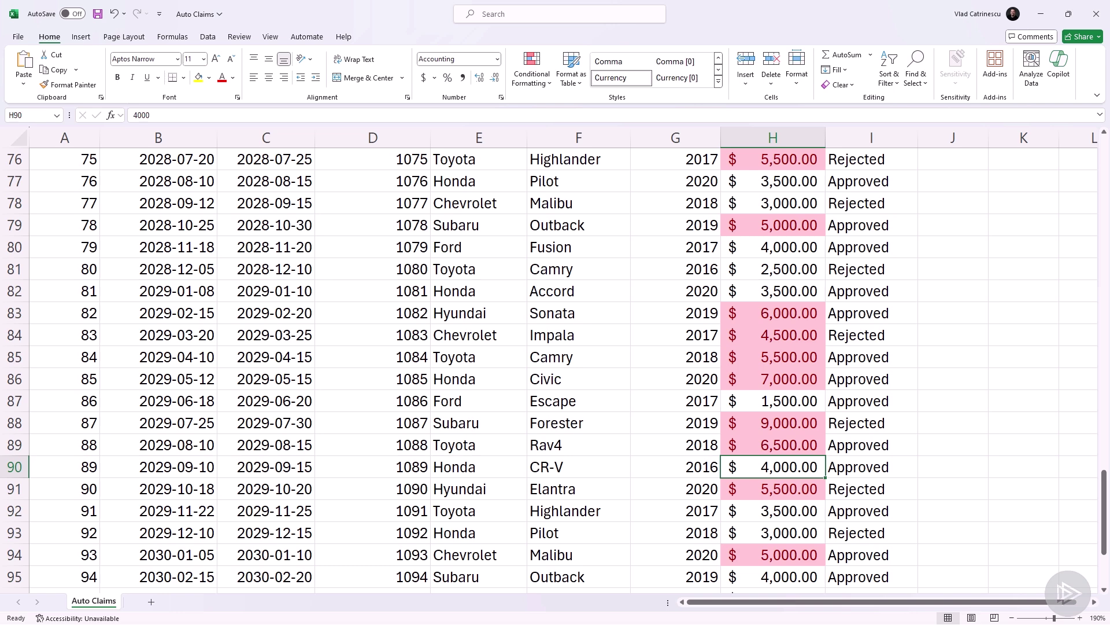
pyautogui.press('F2')
pyautogui.press('BackSpace')
pyautogui.write('1')
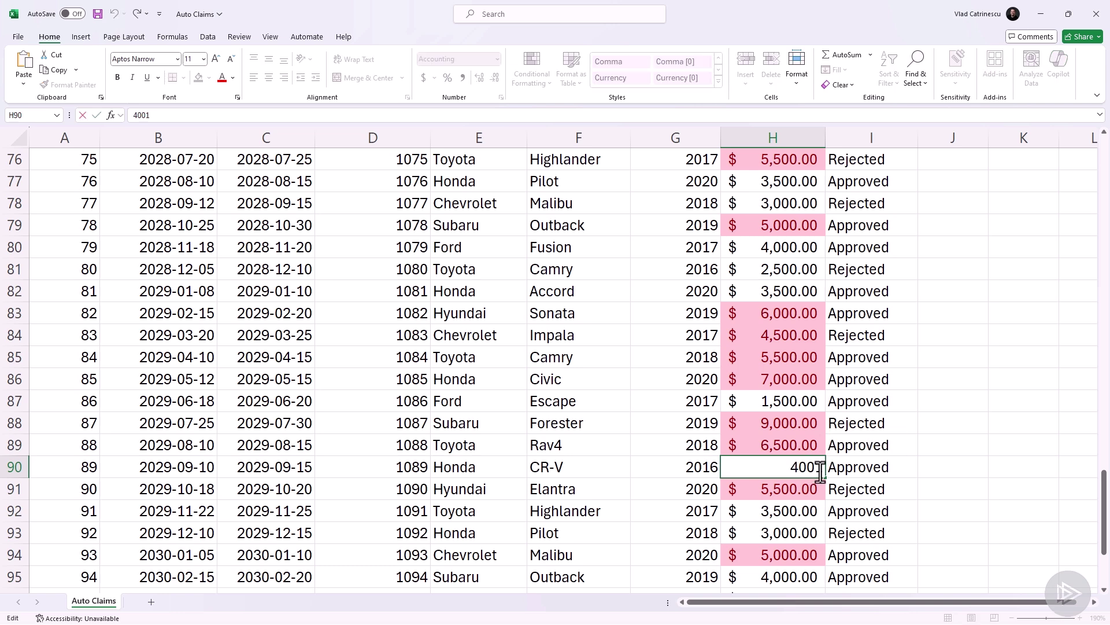
pyautogui.press('Return')
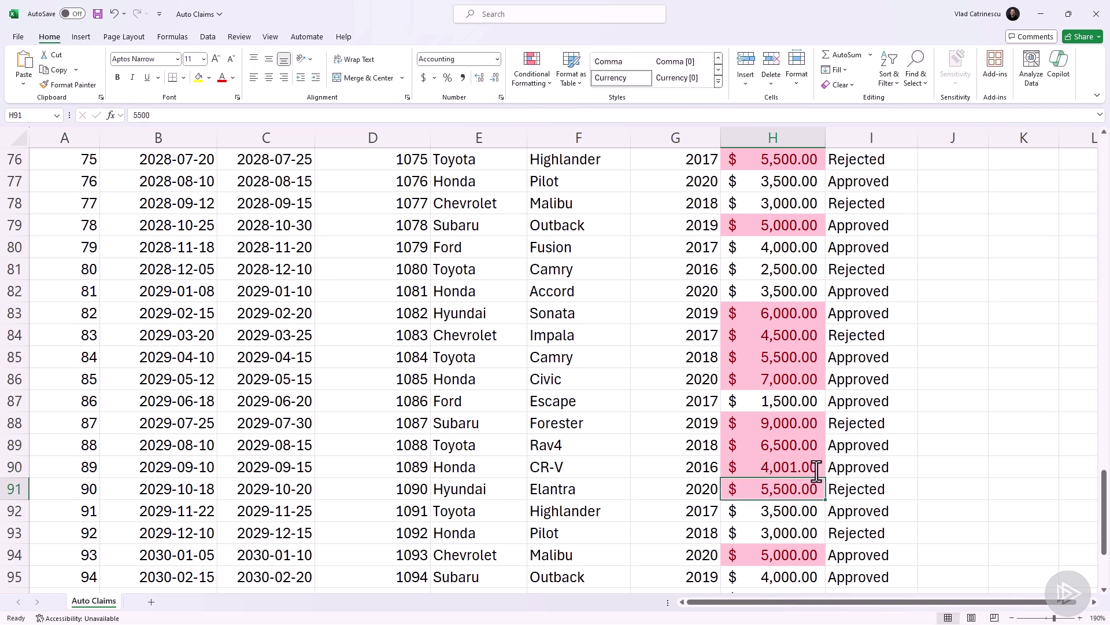
# Confirm H90 now shows the pink highlight and return to the header row
pyautogui.click(802, 464)
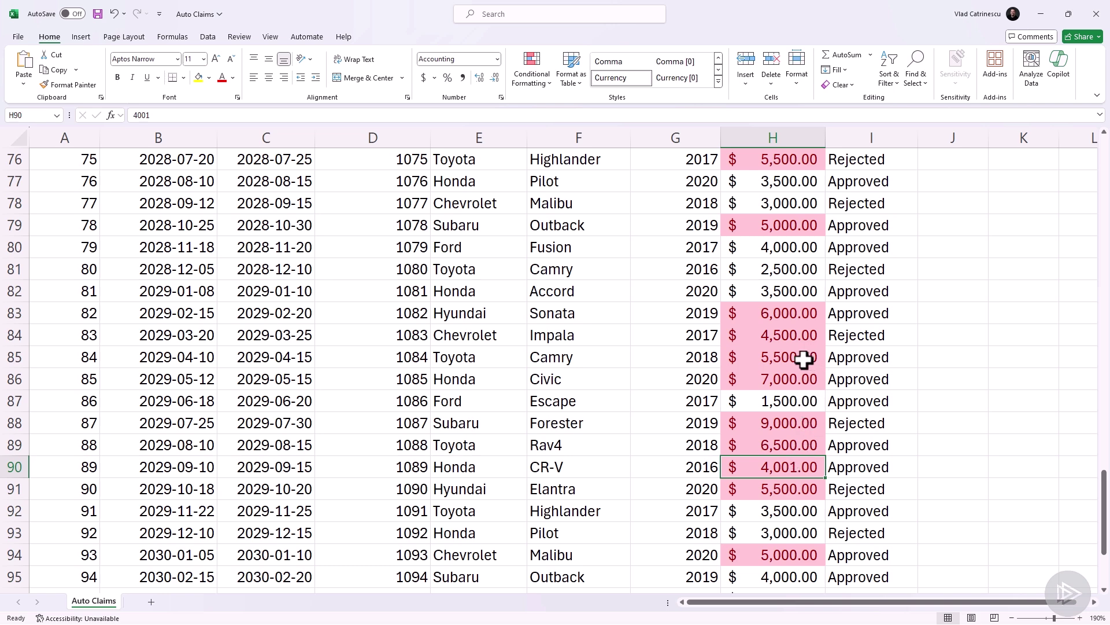
pyautogui.scroll(14, 805, 359)
pyautogui.scroll(11, 790, 348)
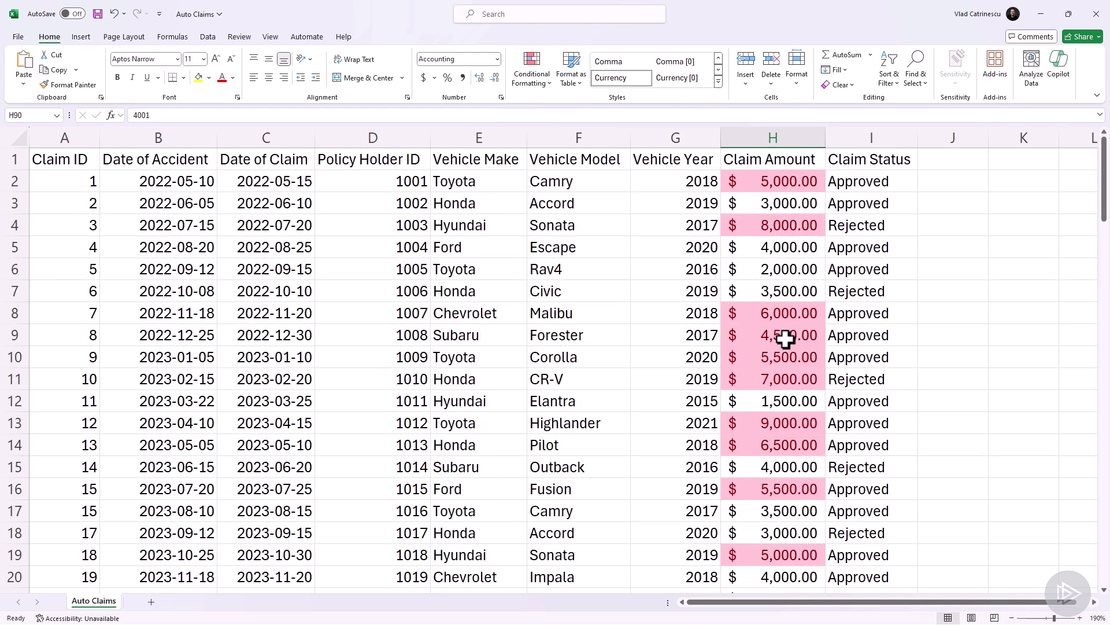
# Give column I an Equal To 'Approved' rule with Green Fill and Dark Green Text
pyautogui.click(861, 138)
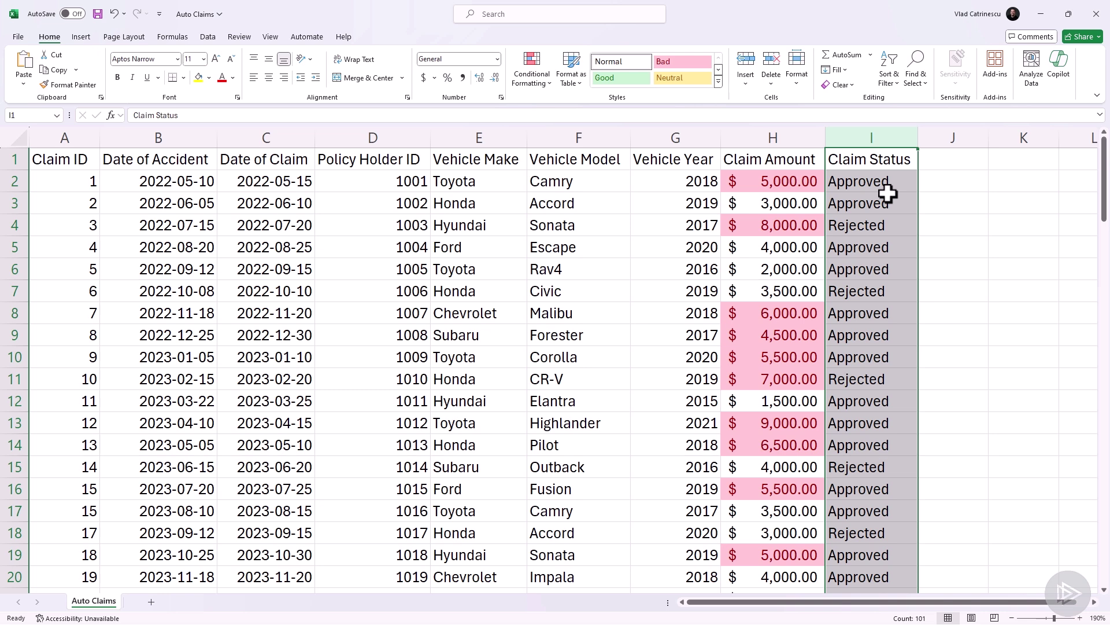
pyautogui.click(533, 87)
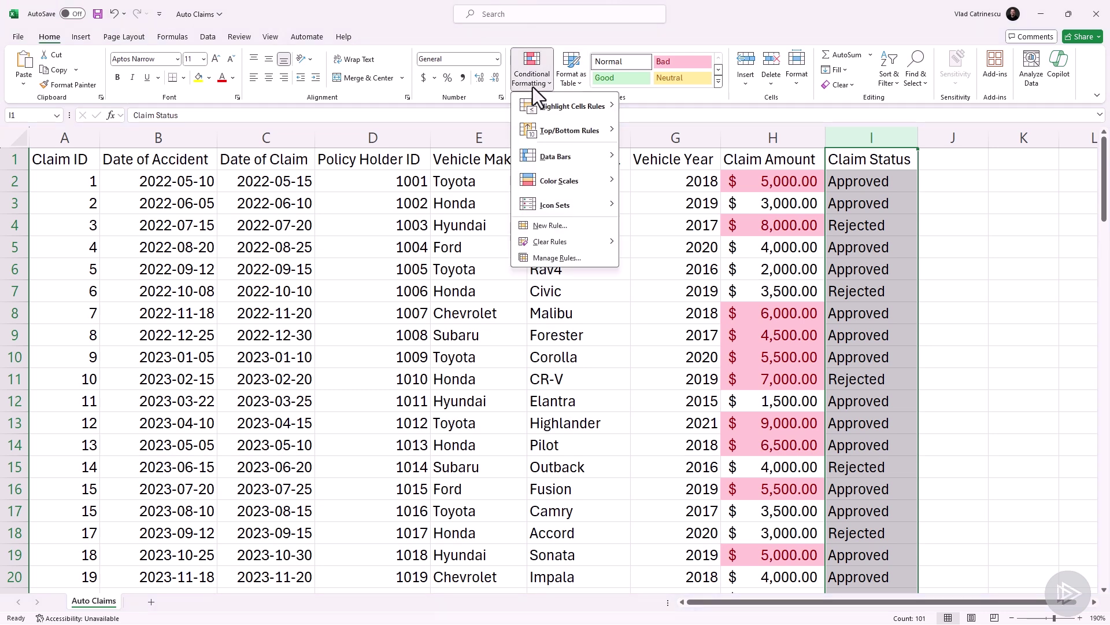
pyautogui.moveTo(560, 101)
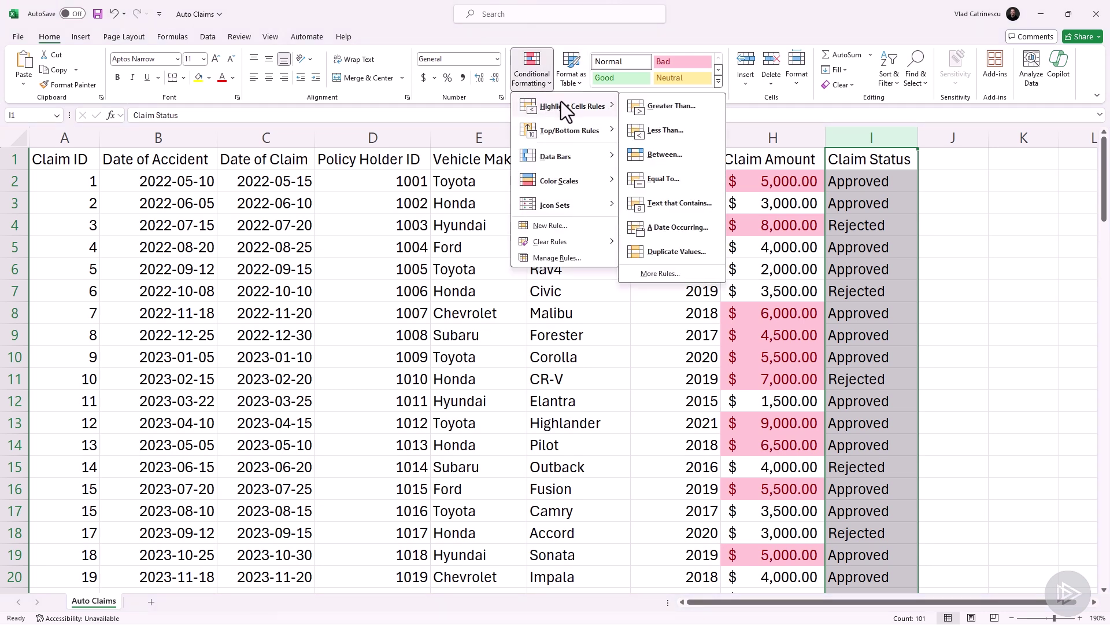
pyautogui.click(668, 180)
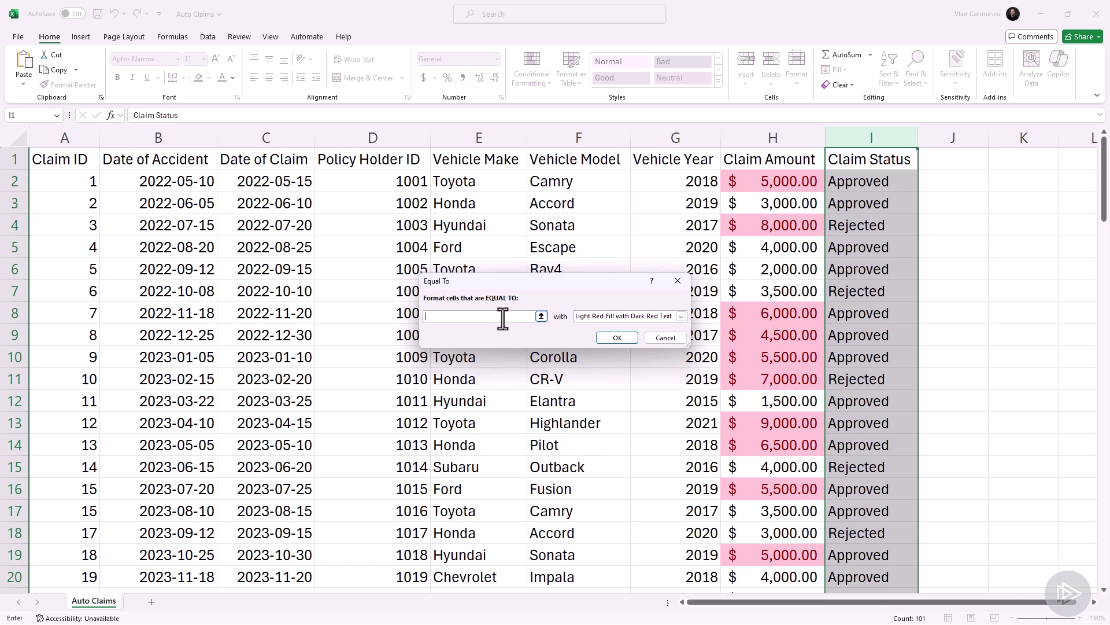
pyautogui.write('Approved')
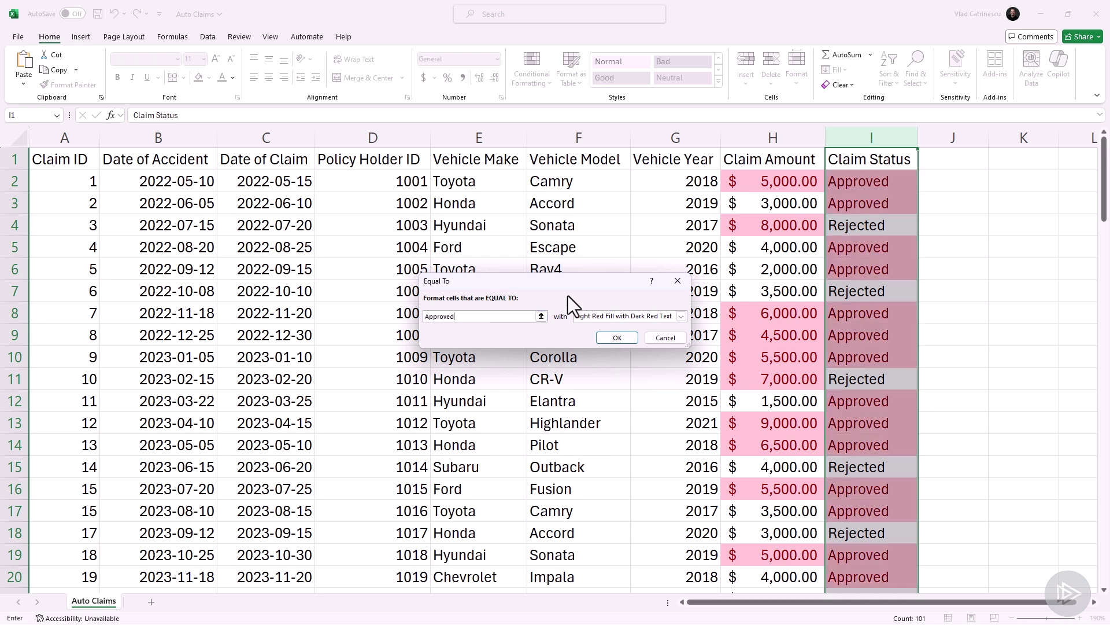
pyautogui.click(587, 316)
pyautogui.click(600, 342)
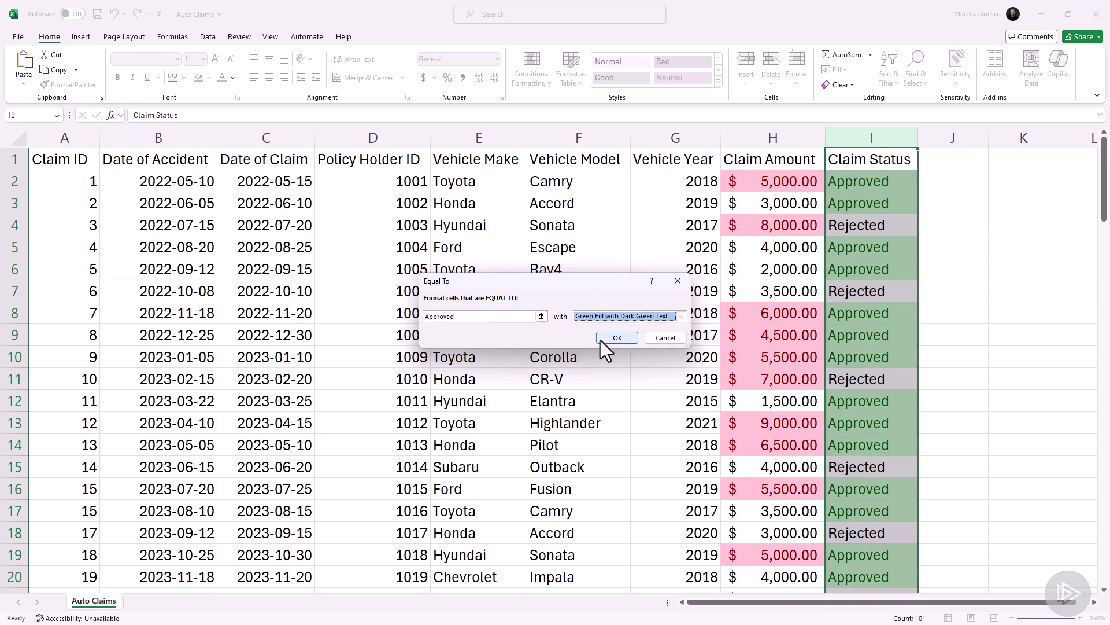
pyautogui.click(608, 339)
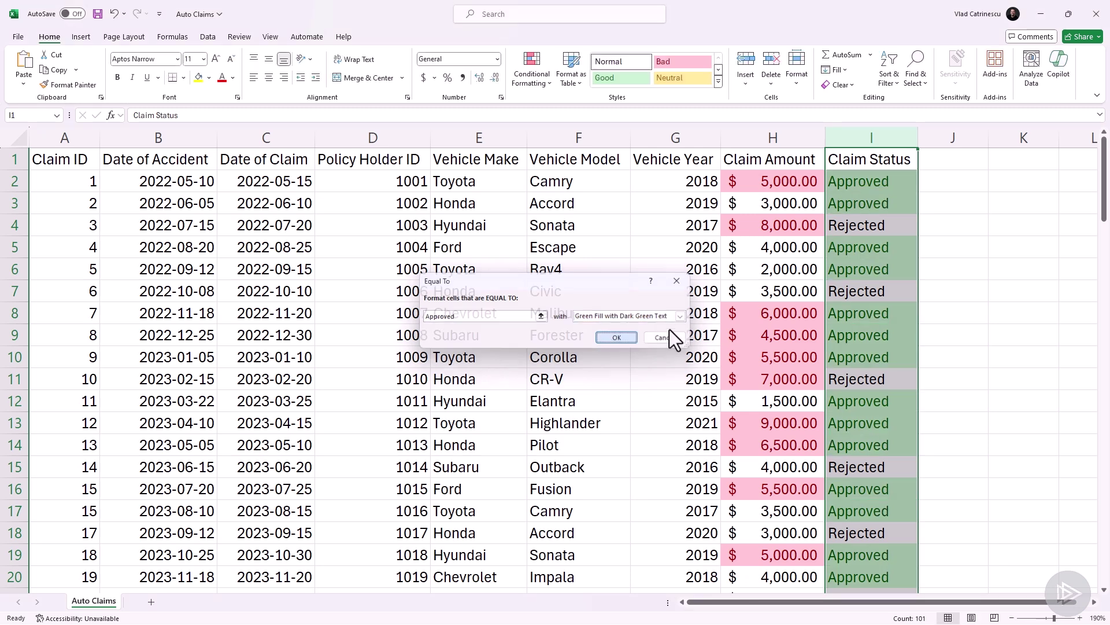
pyautogui.click(912, 270)
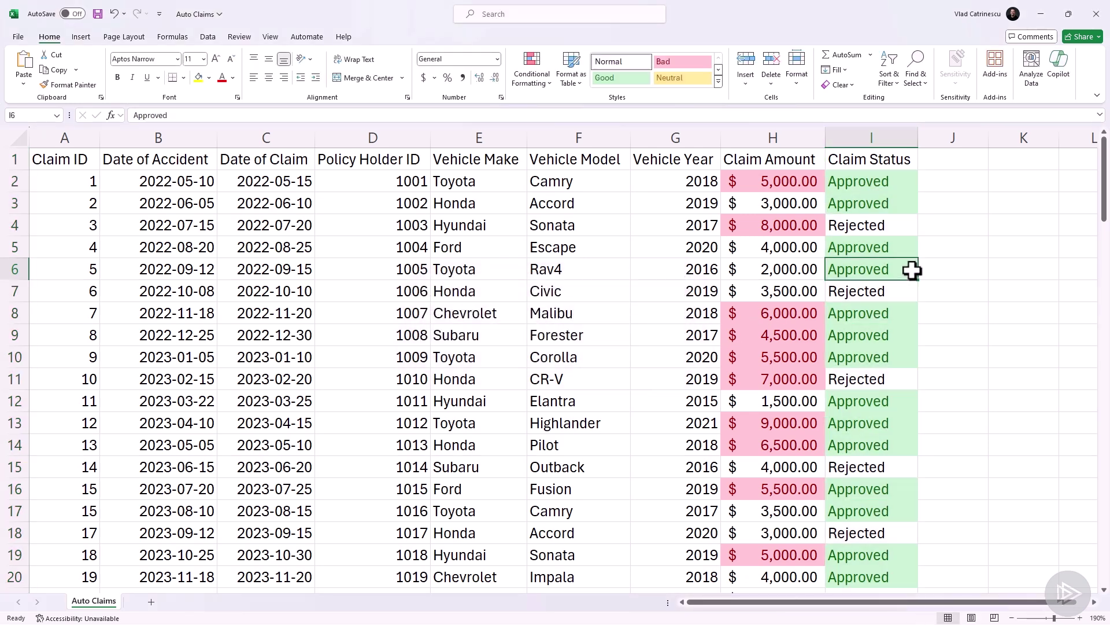
pyautogui.click(891, 223)
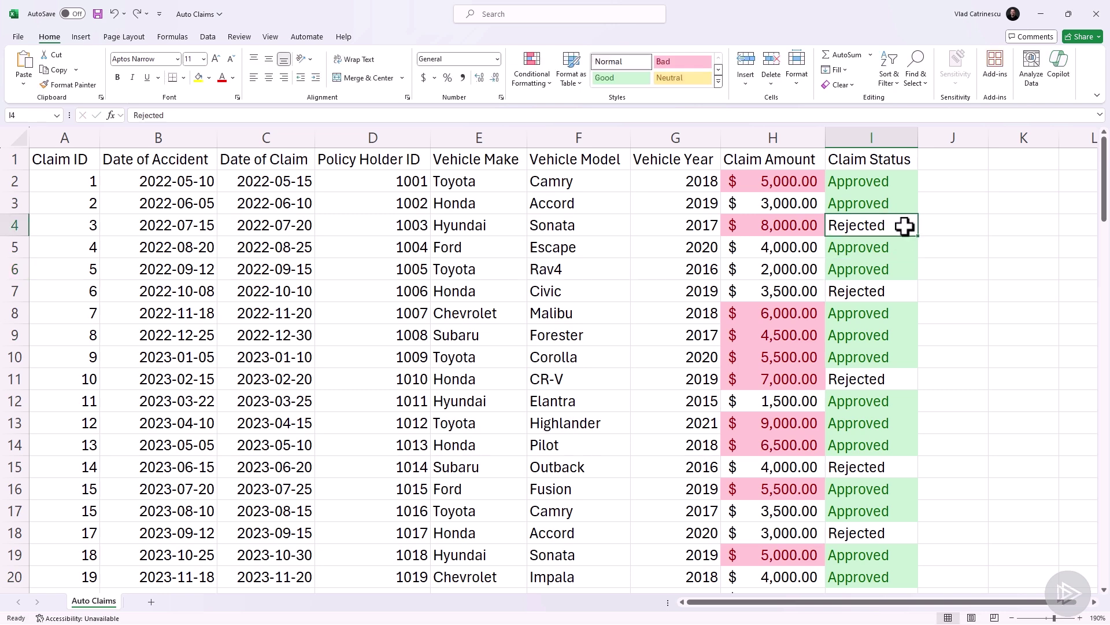
pyautogui.doubleClick(906, 225)
pyautogui.doubleClick(905, 226)
pyautogui.write('A')
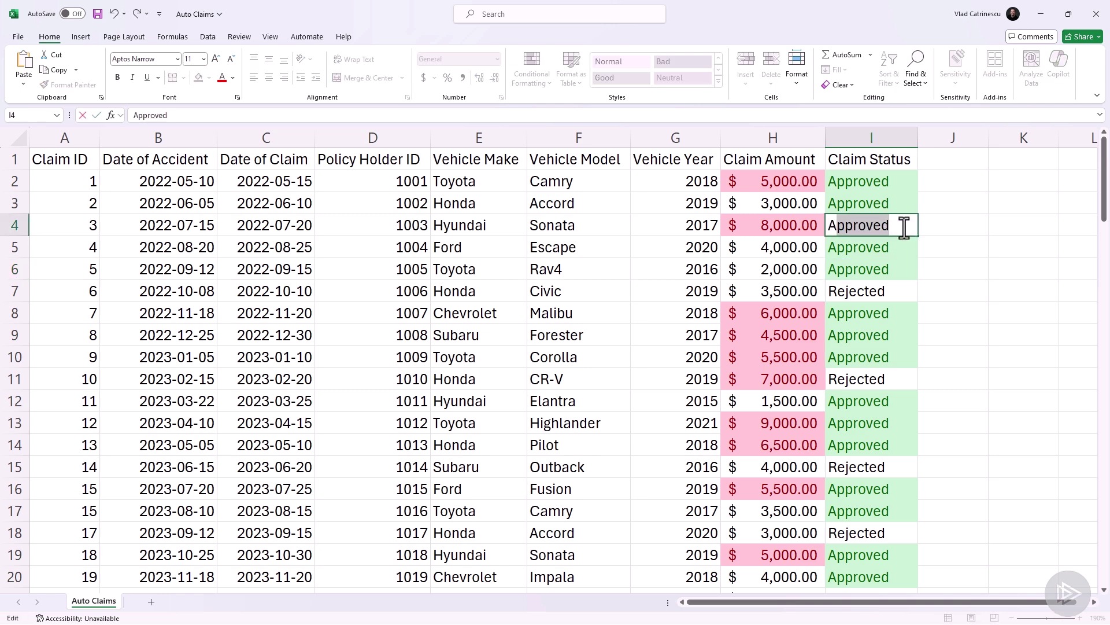
pyautogui.write('ppr')
pyautogui.press('Tab')
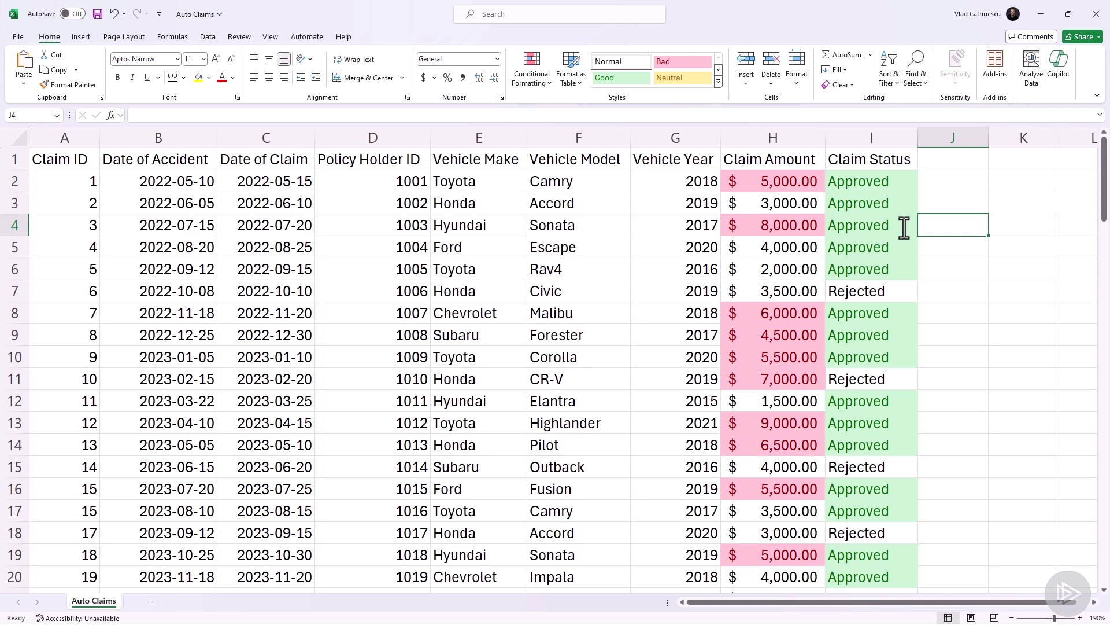
pyautogui.hotkey('ctrl', 'z')
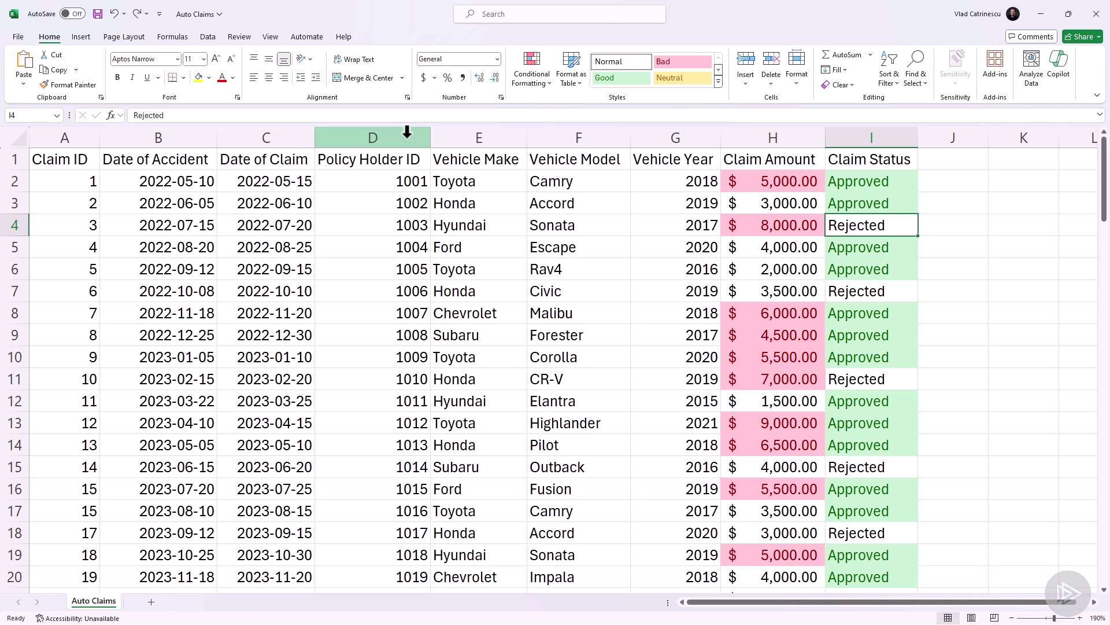
pyautogui.click(76, 138)
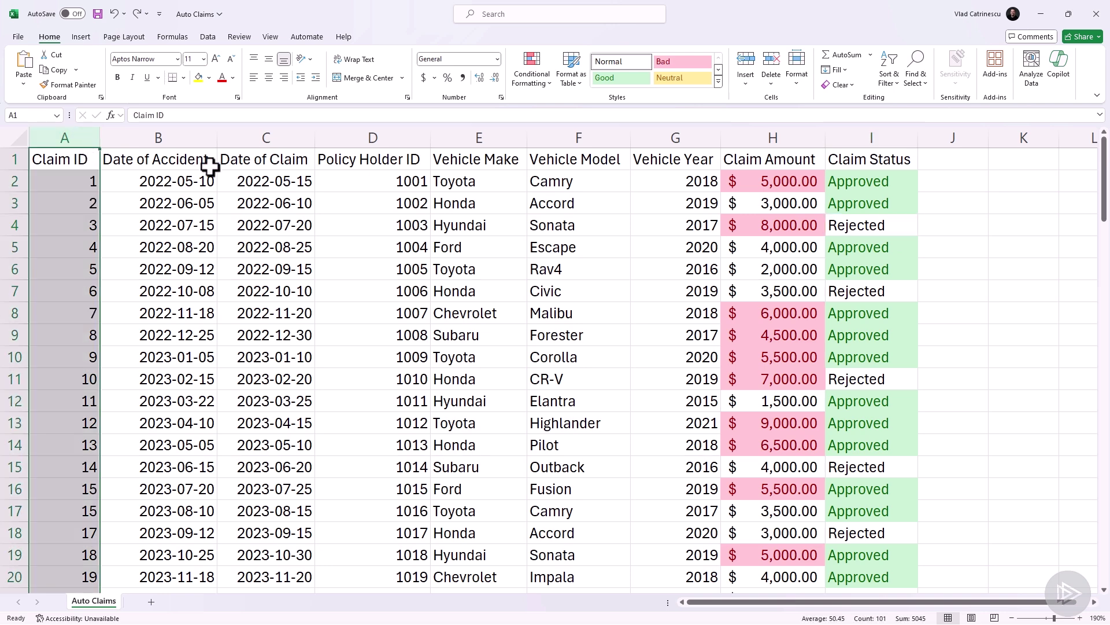
# Add a Duplicate Values rule with Yellow Fill and Dark Yellow Text to the Claim IDs
pyautogui.click(546, 82)
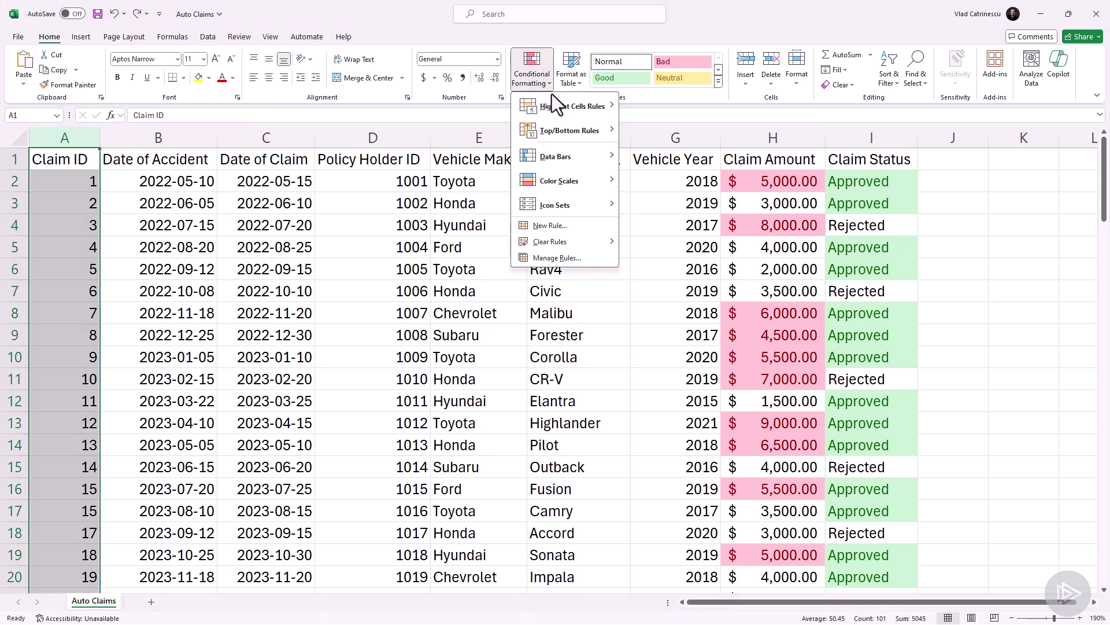
pyautogui.moveTo(554, 102)
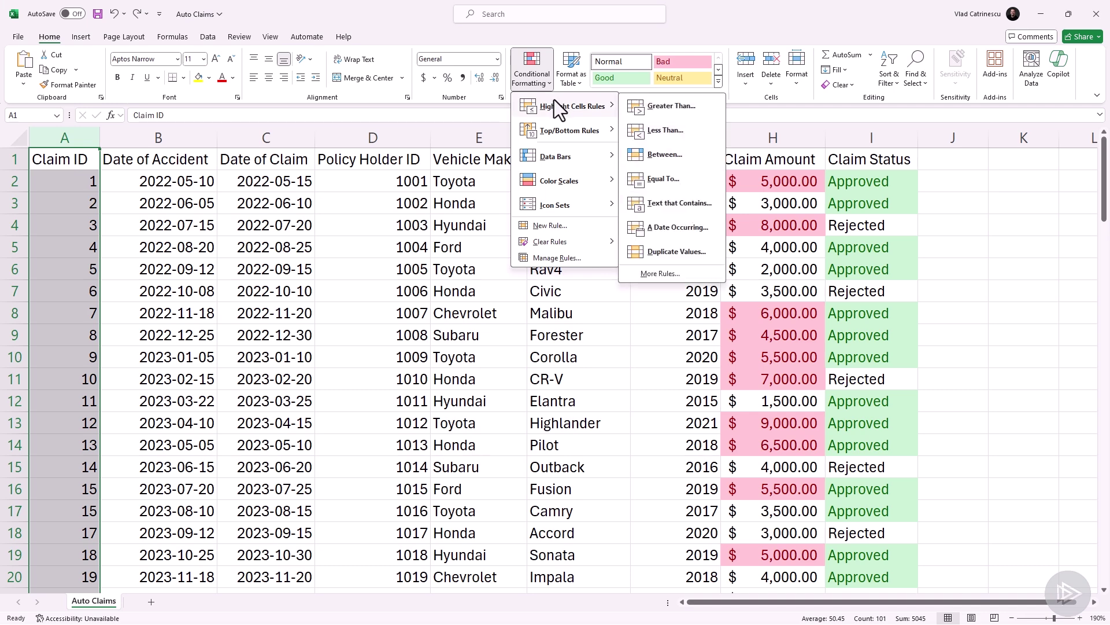
pyautogui.click(661, 252)
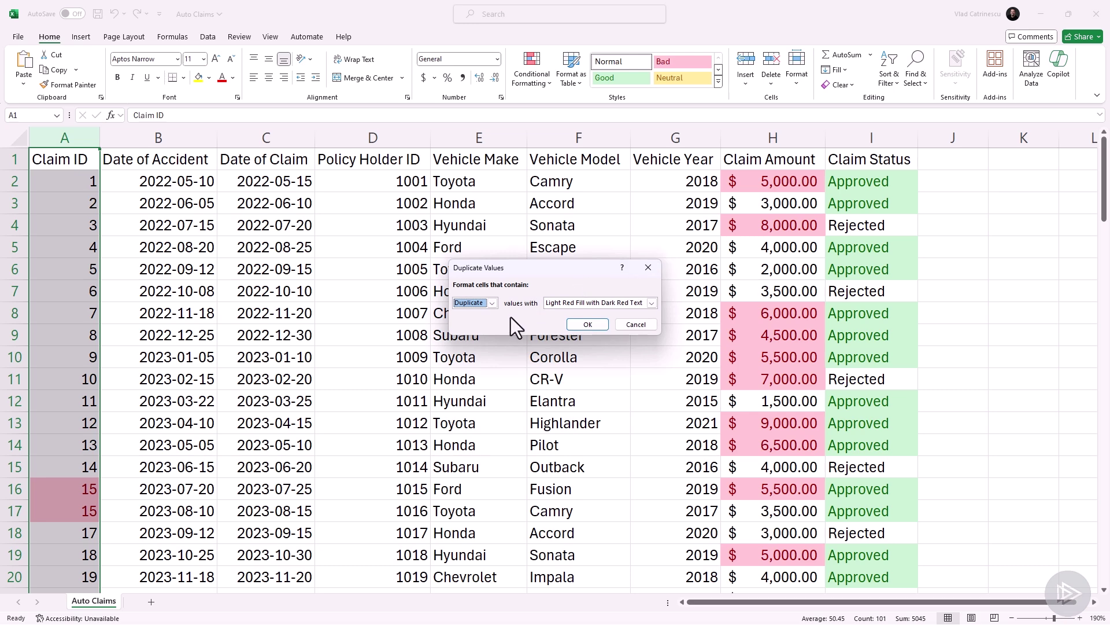
pyautogui.click(492, 303)
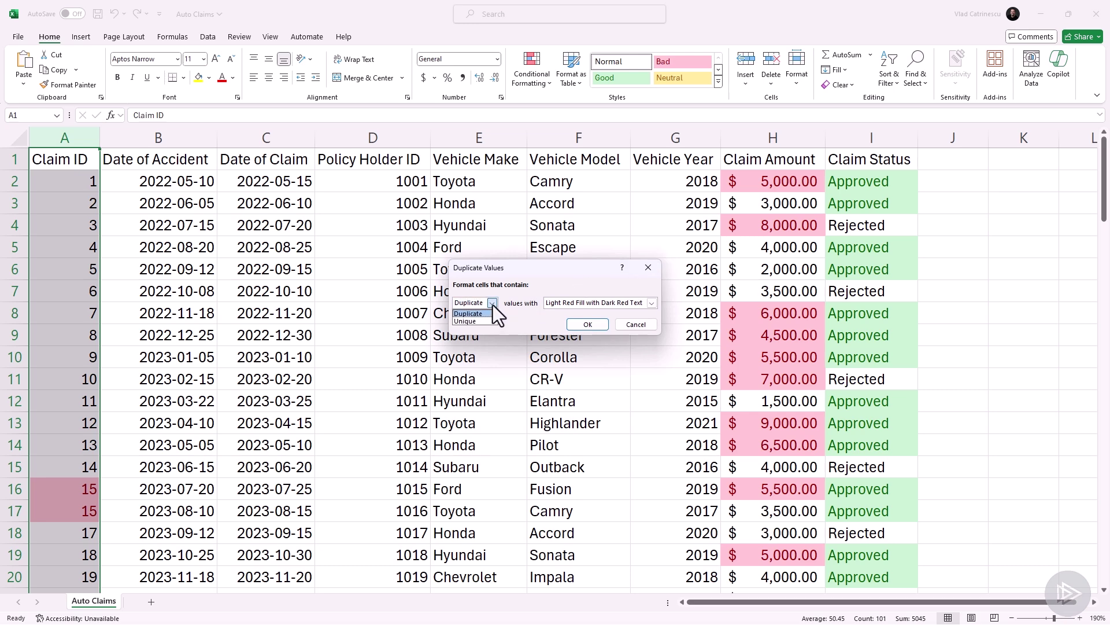
pyautogui.click(475, 321)
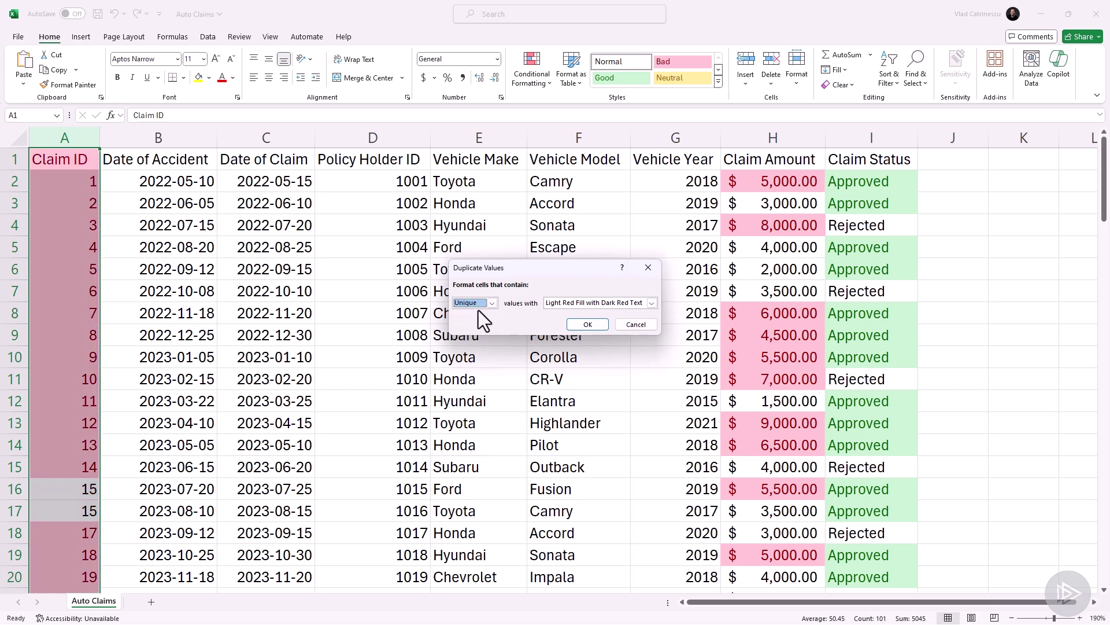
pyautogui.click(478, 313)
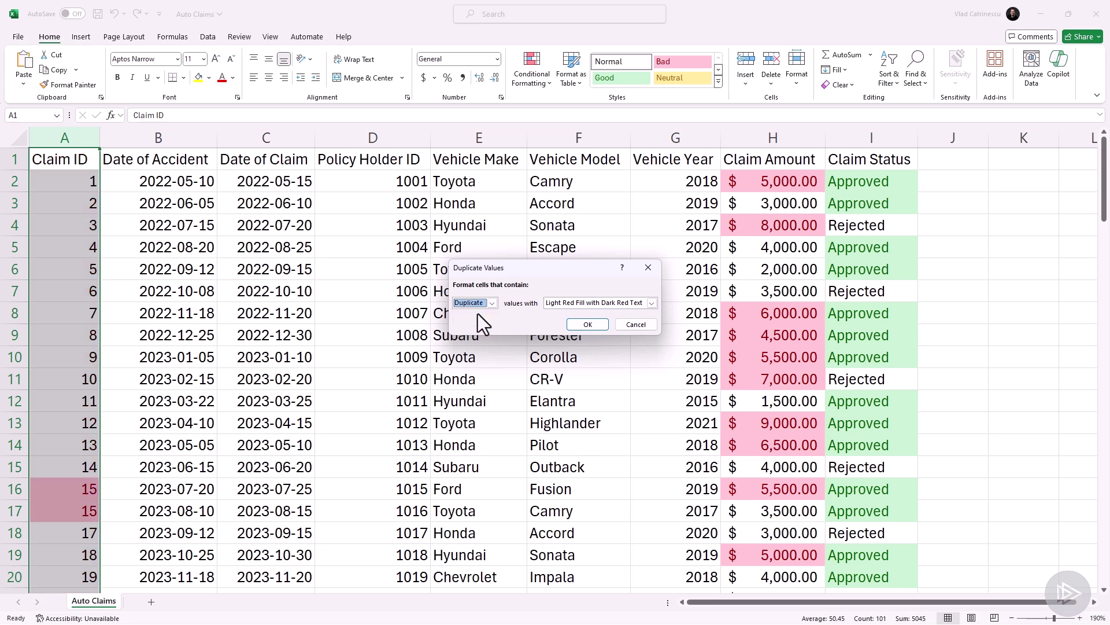
pyautogui.click(573, 302)
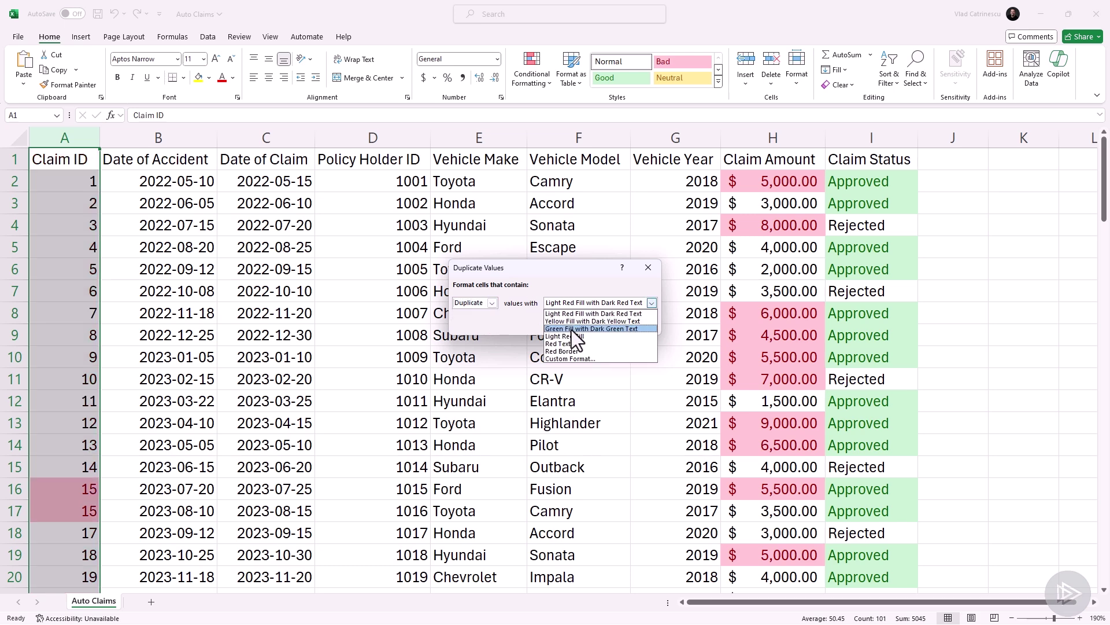
pyautogui.click(570, 322)
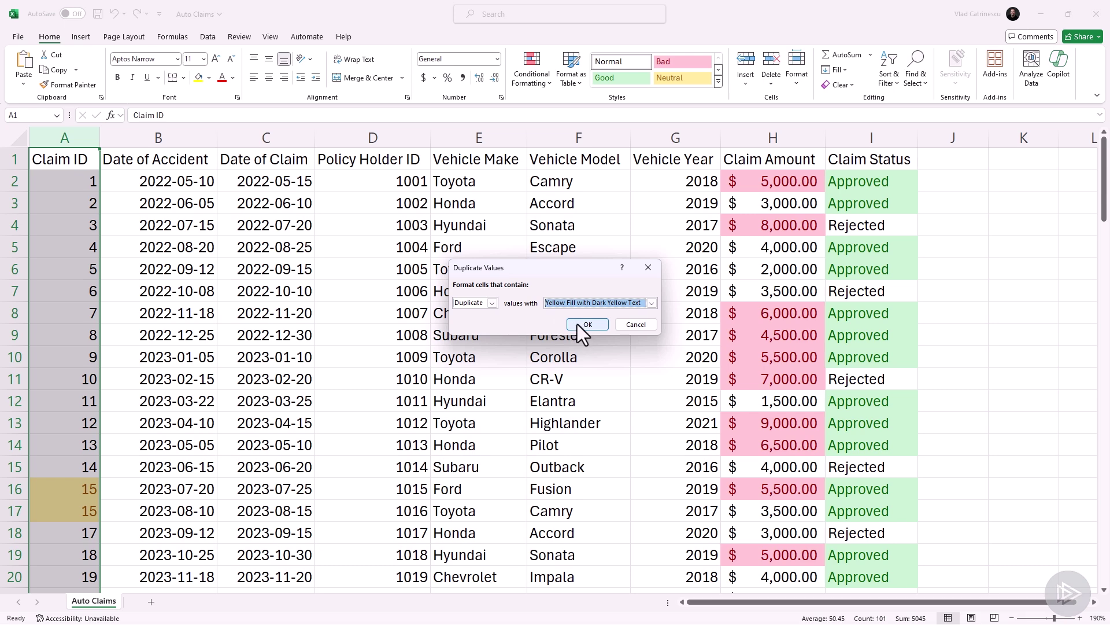
pyautogui.click(579, 324)
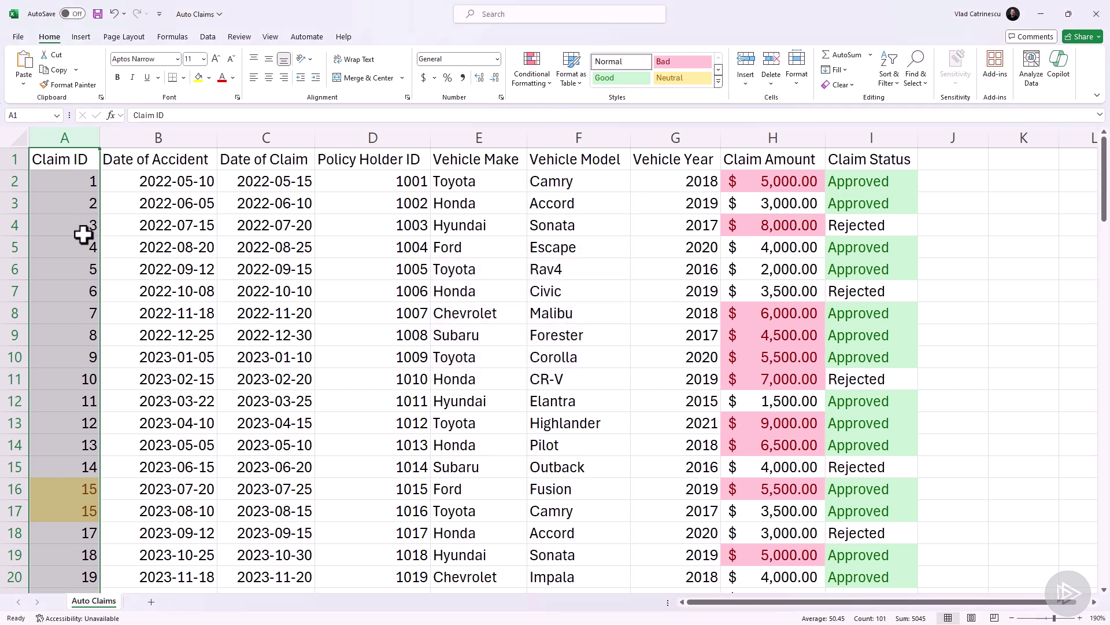
# Change the duplicate Claim ID in A17 to 16
pyautogui.scroll(-2, 83, 234)
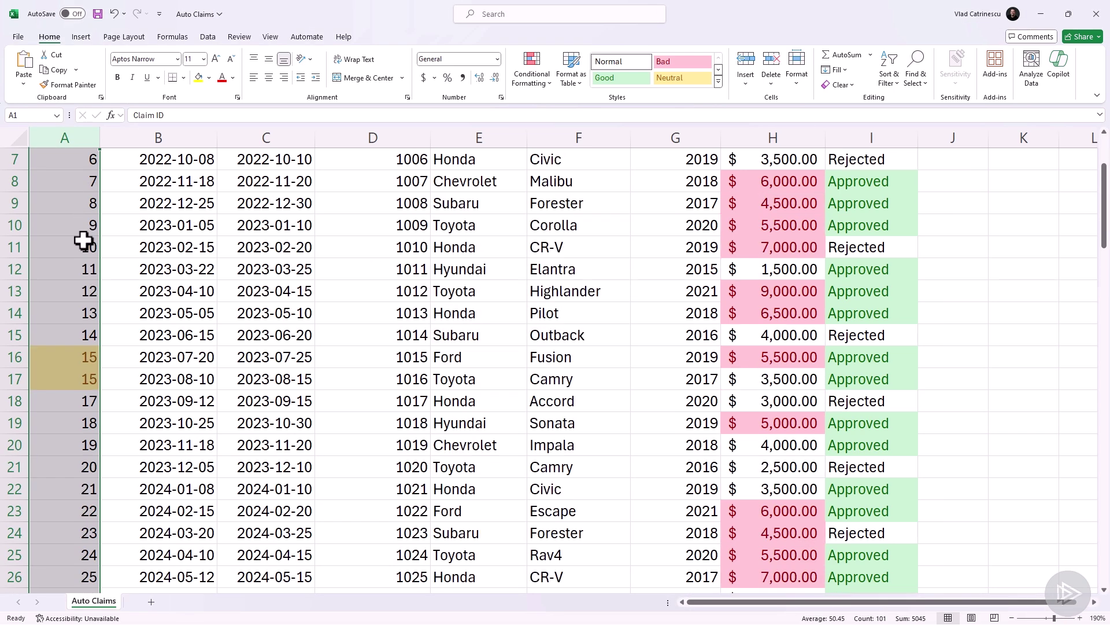
pyautogui.click(81, 375)
pyautogui.doubleClick(92, 382)
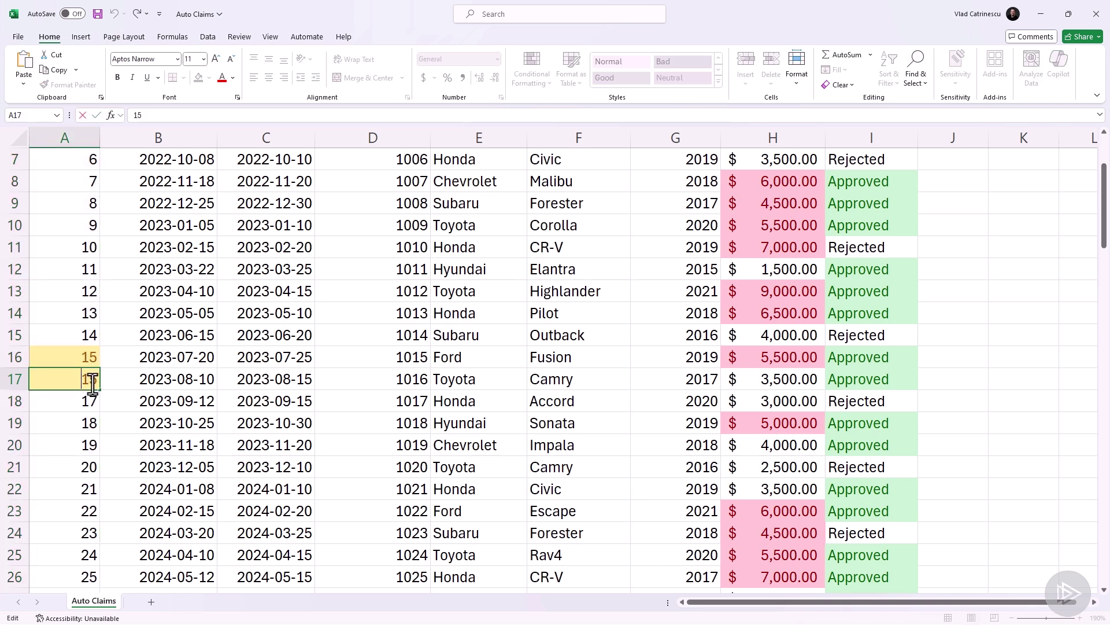
pyautogui.press('BackSpace')
pyautogui.write('7')
pyautogui.press('BackSpace')
pyautogui.write('6')
pyautogui.press('Return')
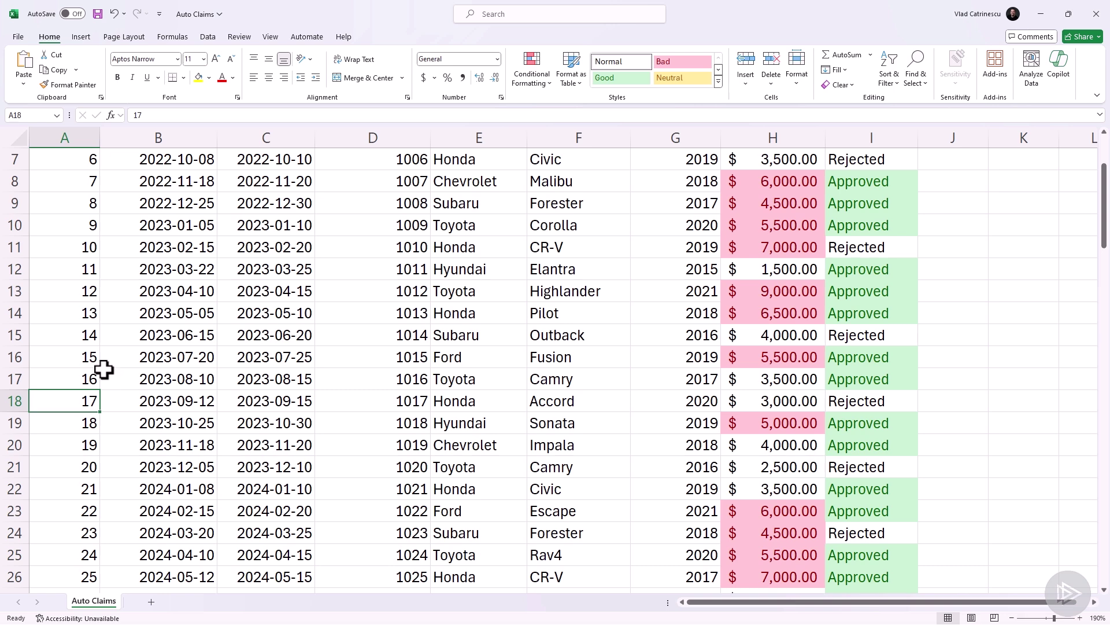
# Change the Claim ID in row 38 from 33 to 37, then scroll back up
pyautogui.scroll(-6, 115, 376)
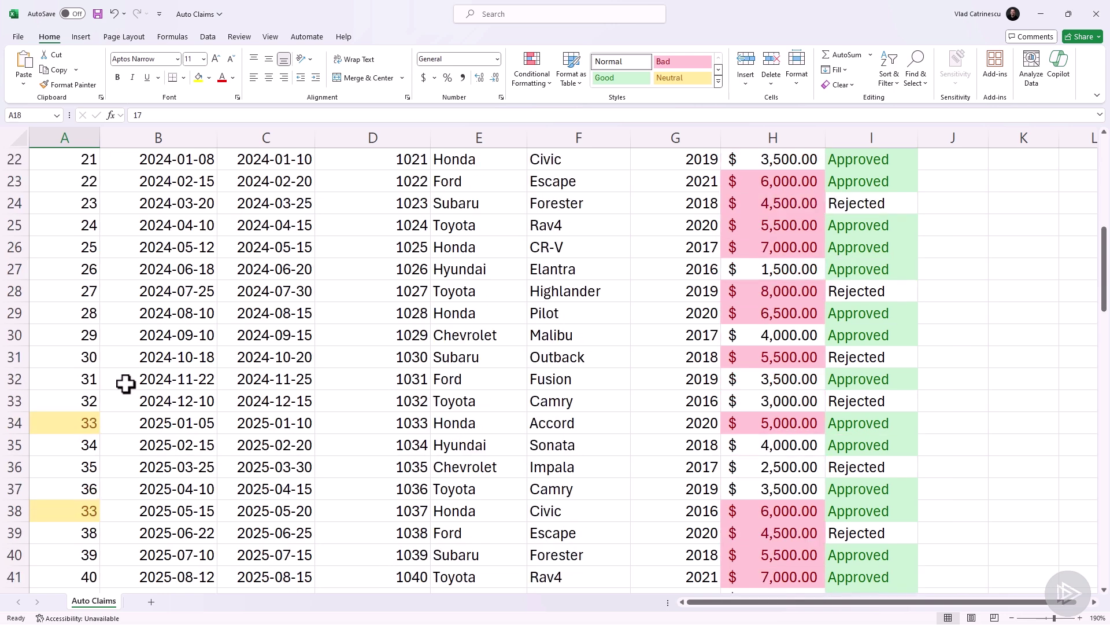
pyautogui.scroll(-1, 120, 392)
pyautogui.doubleClick(84, 379)
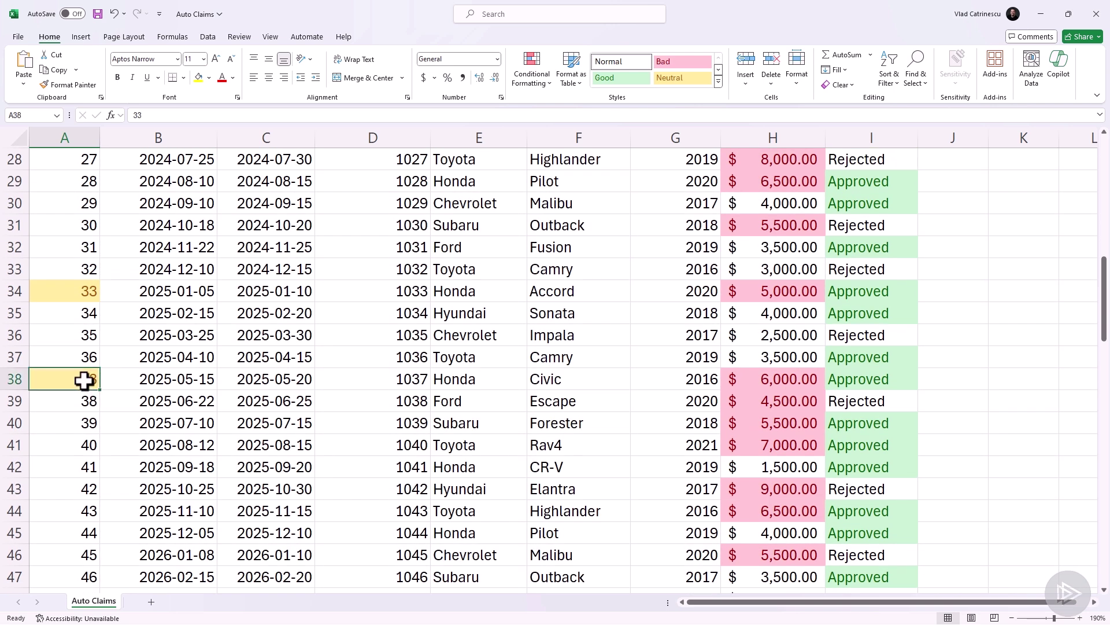
pyautogui.press('BackSpace')
pyautogui.write('7')
pyautogui.press('Return')
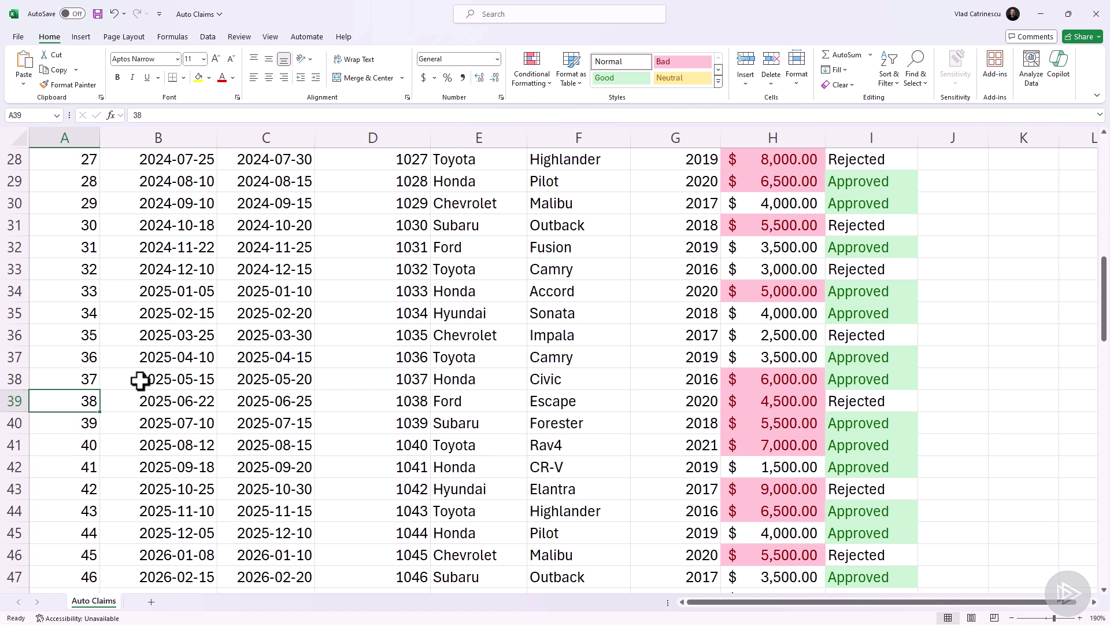
pyautogui.scroll(9, 149, 374)
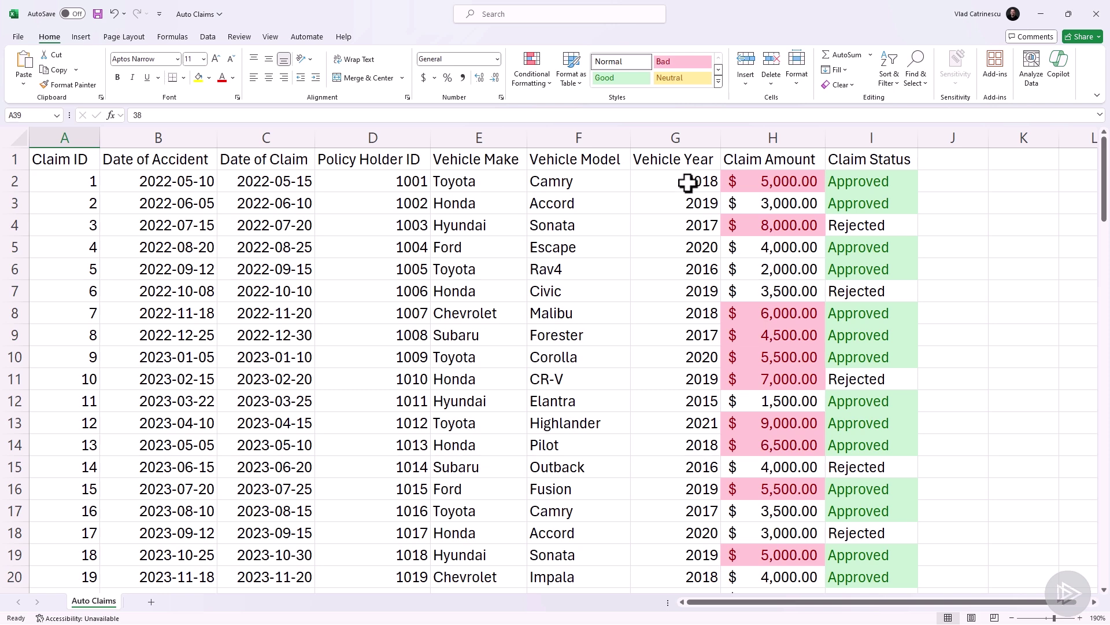
# Select H2 and open the Conditional Formatting Rules Manager
pyautogui.click(759, 138)
pyautogui.click(746, 185)
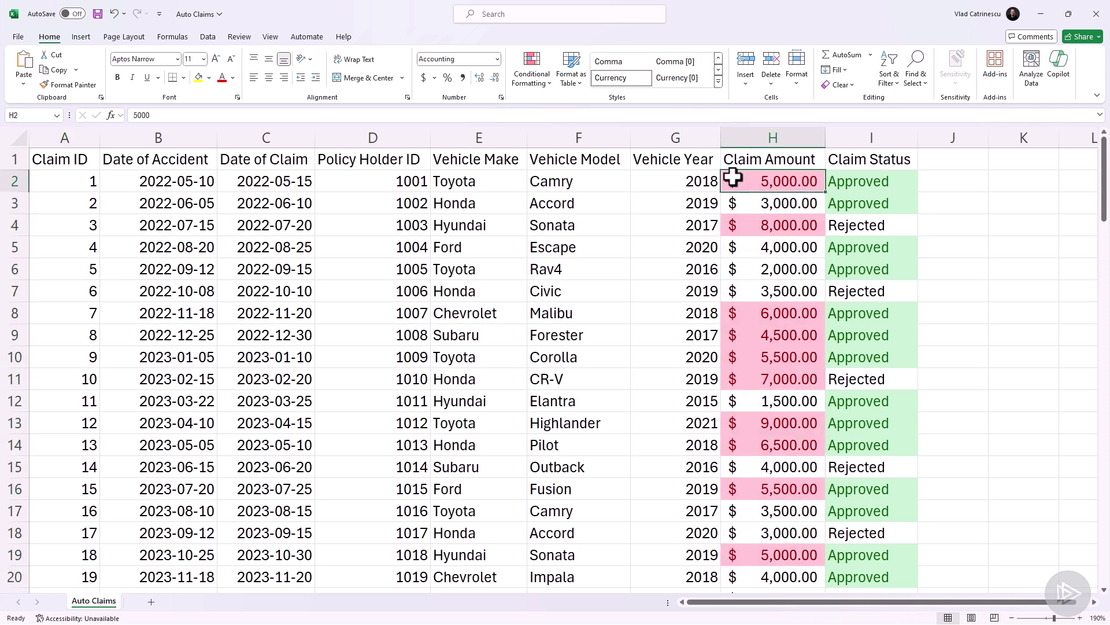
pyautogui.click(547, 81)
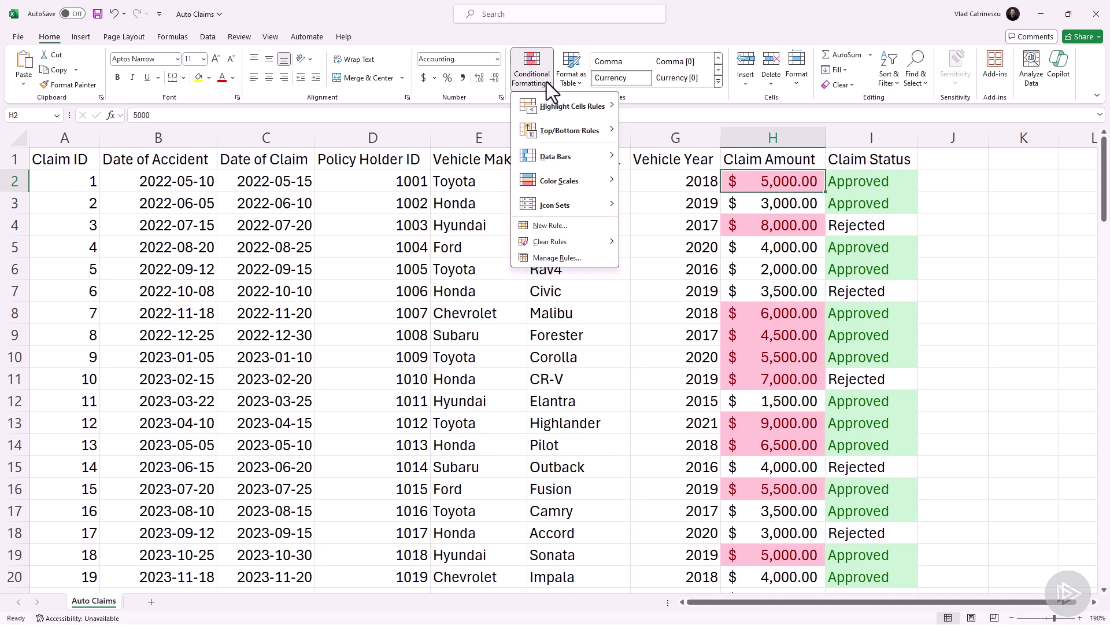
pyautogui.click(553, 260)
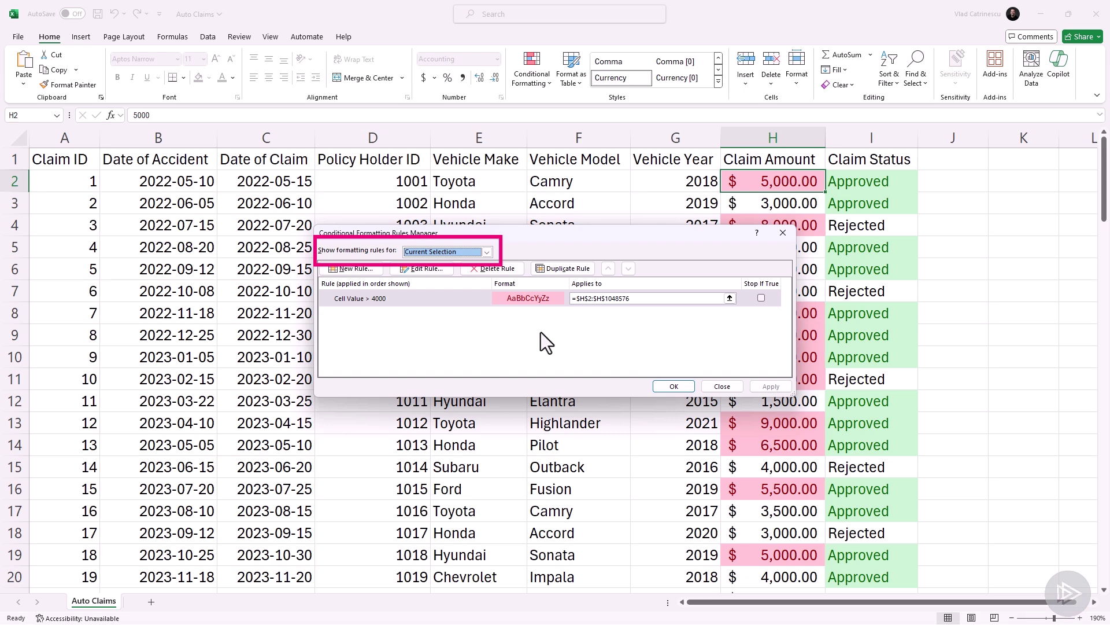
# Show rules for This Worksheet and open the greater-than-4000 rule for editing
pyautogui.click(487, 252)
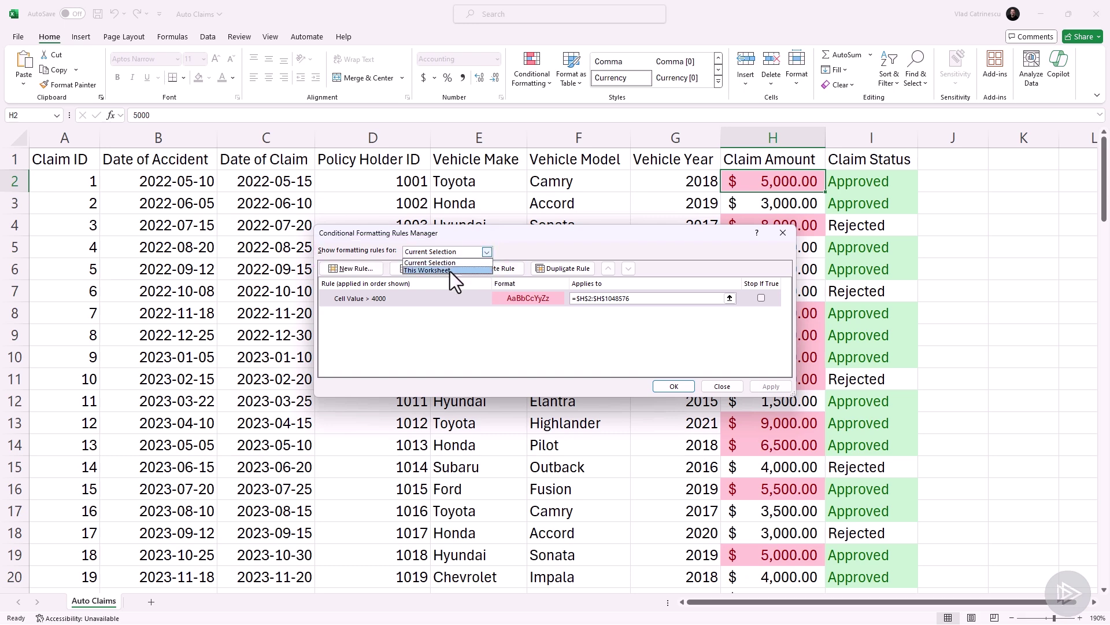
pyautogui.click(450, 271)
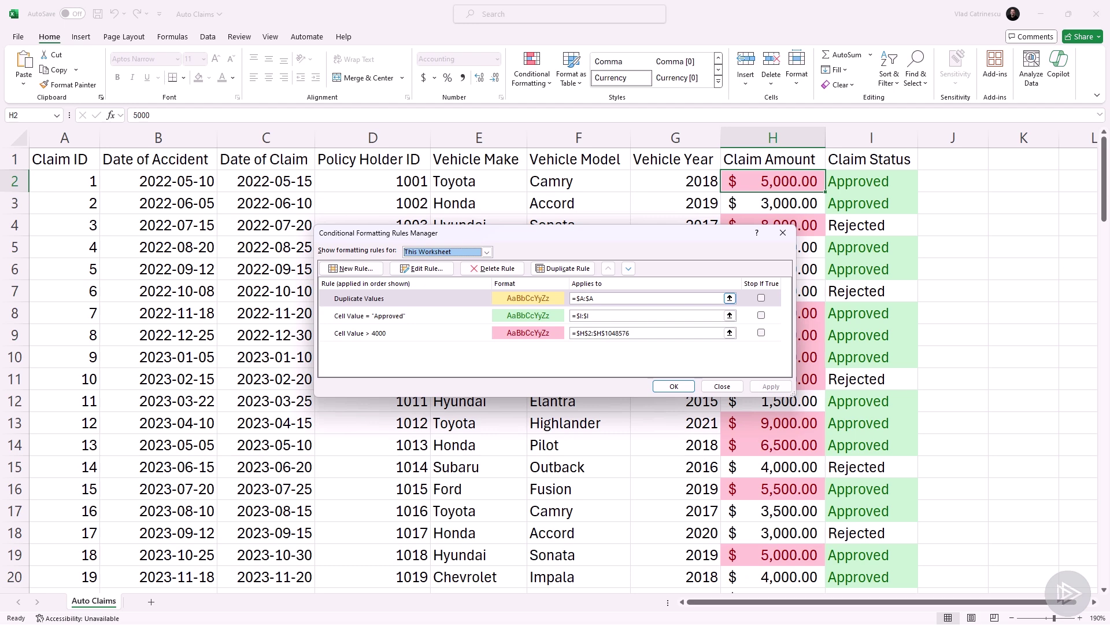
pyautogui.click(416, 315)
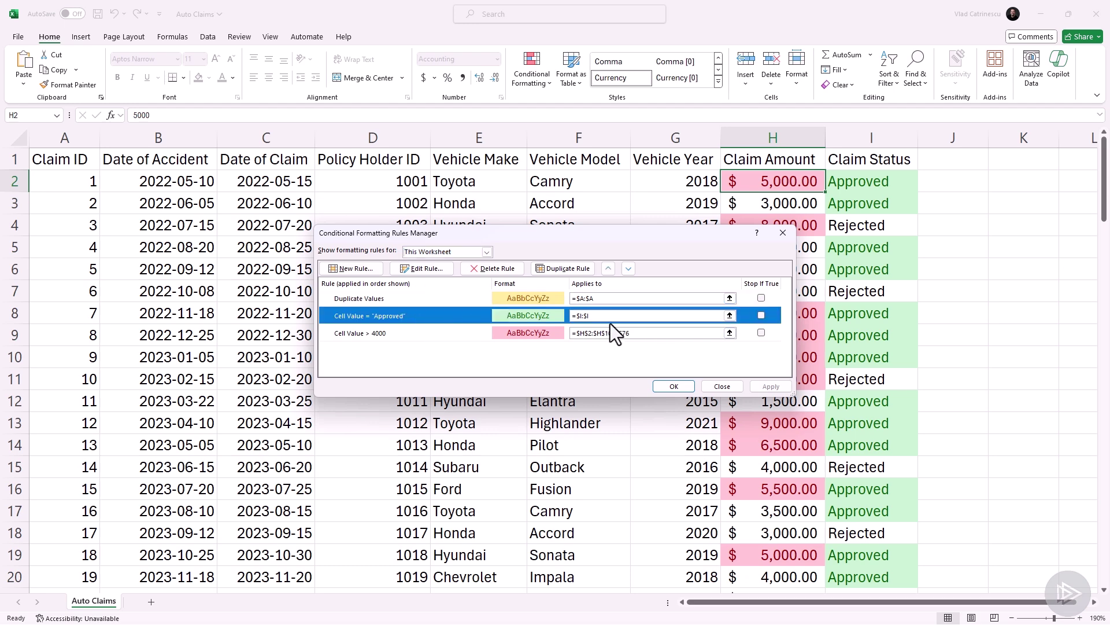
pyautogui.click(368, 337)
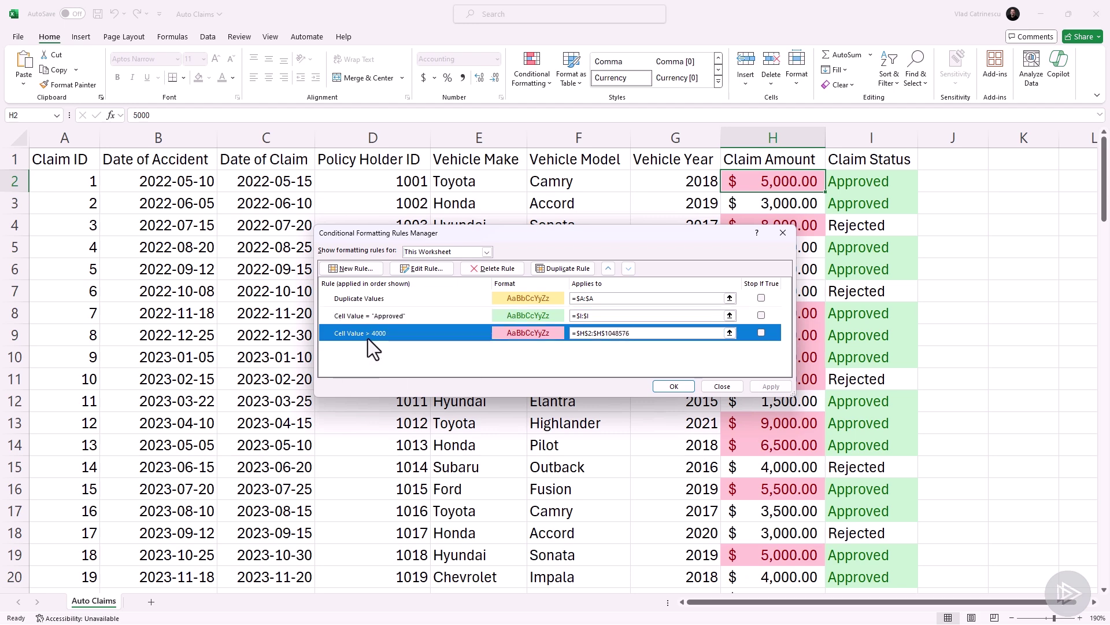
pyautogui.click(595, 337)
# Change the amount rule to Cell Value greater than or equal to 4000 and apply it
pyautogui.doubleClick(435, 337)
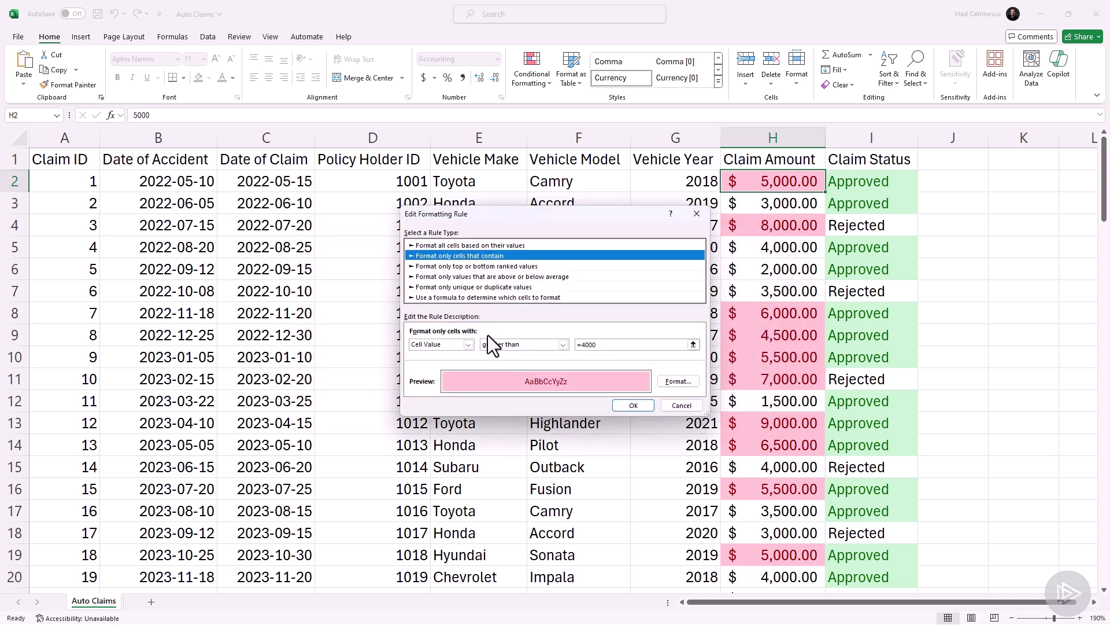
pyautogui.click(525, 345)
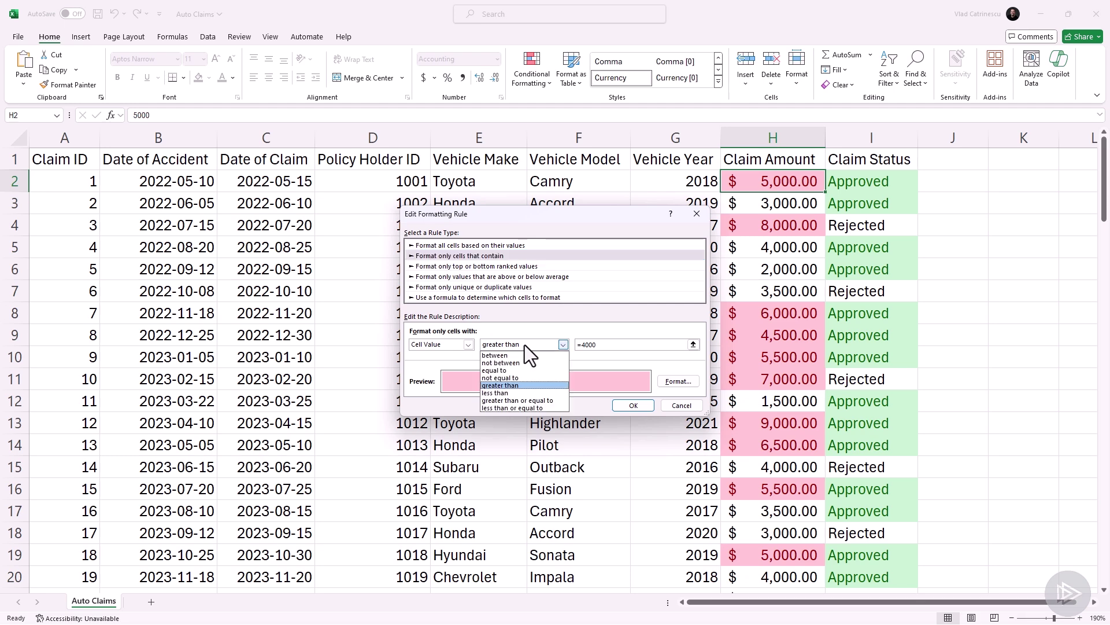
pyautogui.click(514, 401)
pyautogui.click(624, 405)
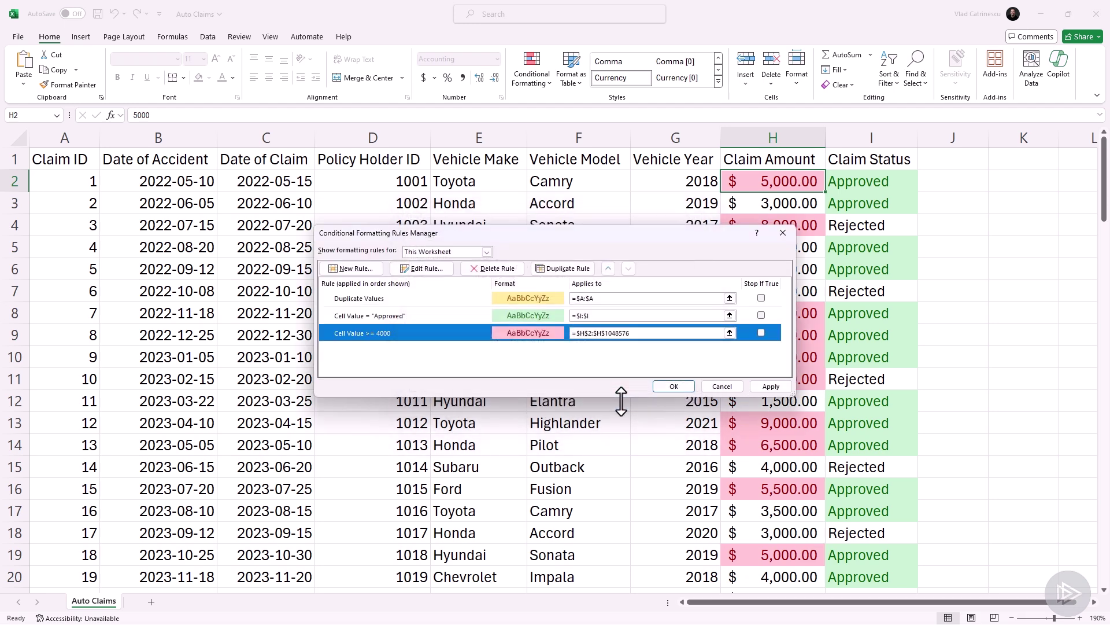
pyautogui.click(764, 386)
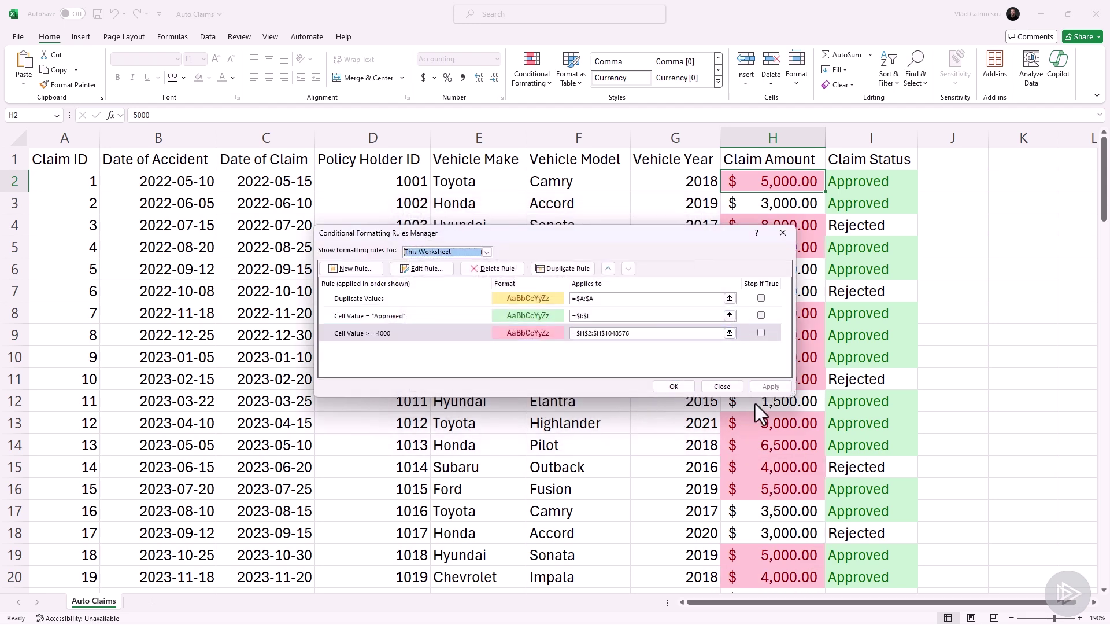
pyautogui.moveTo(689, 237); pyautogui.dragTo(592, 232)
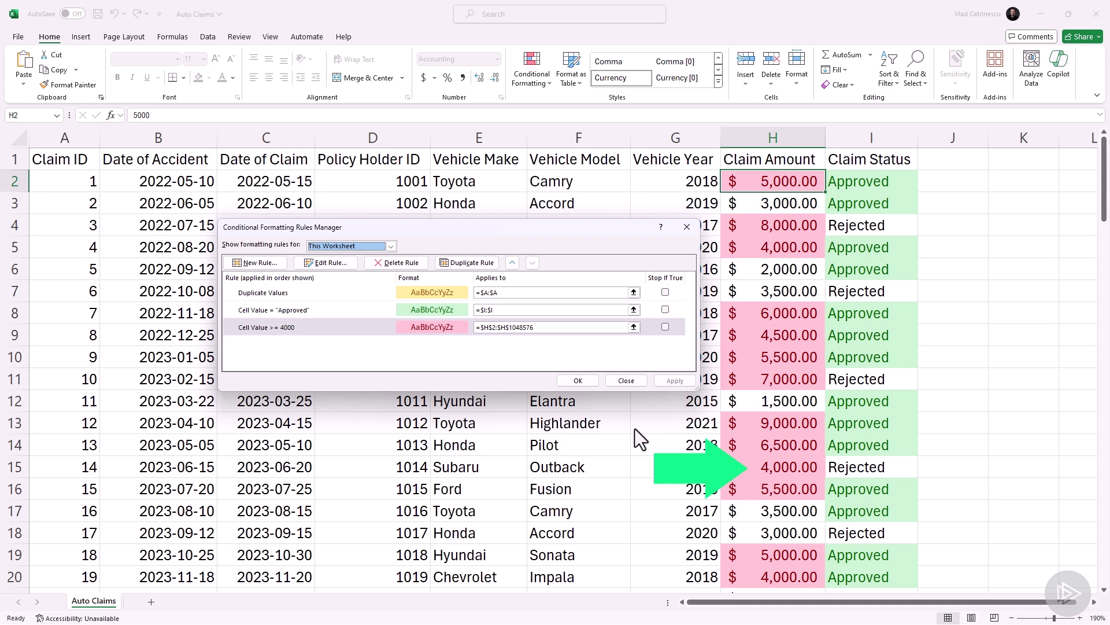
# Edit the at-least-4000 rule's format to use white font colour
pyautogui.doubleClick(380, 330)
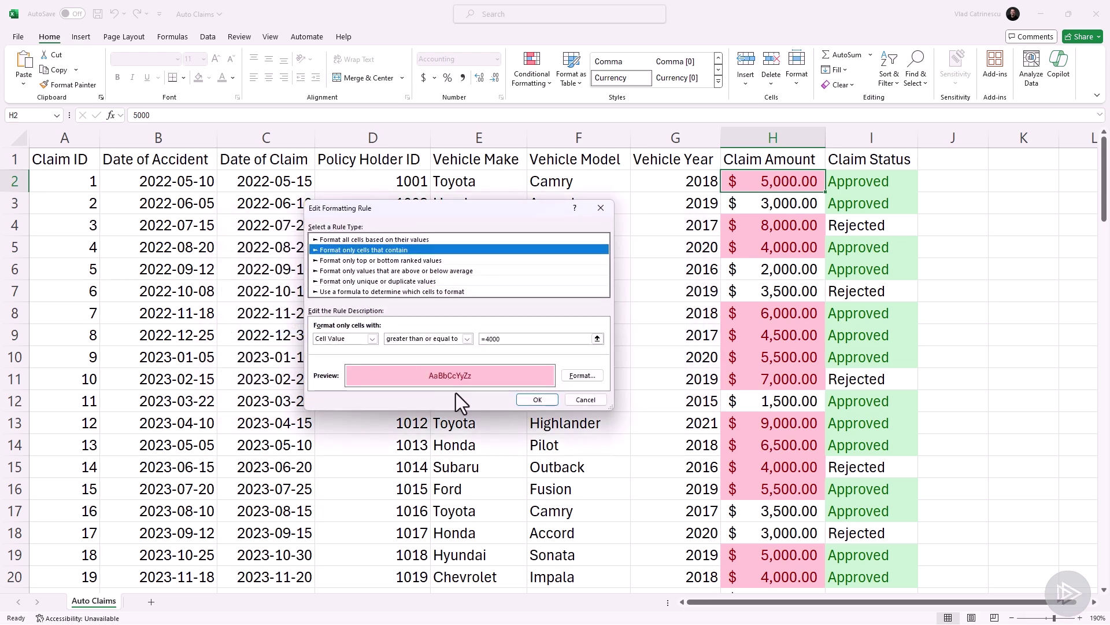
pyautogui.click(572, 377)
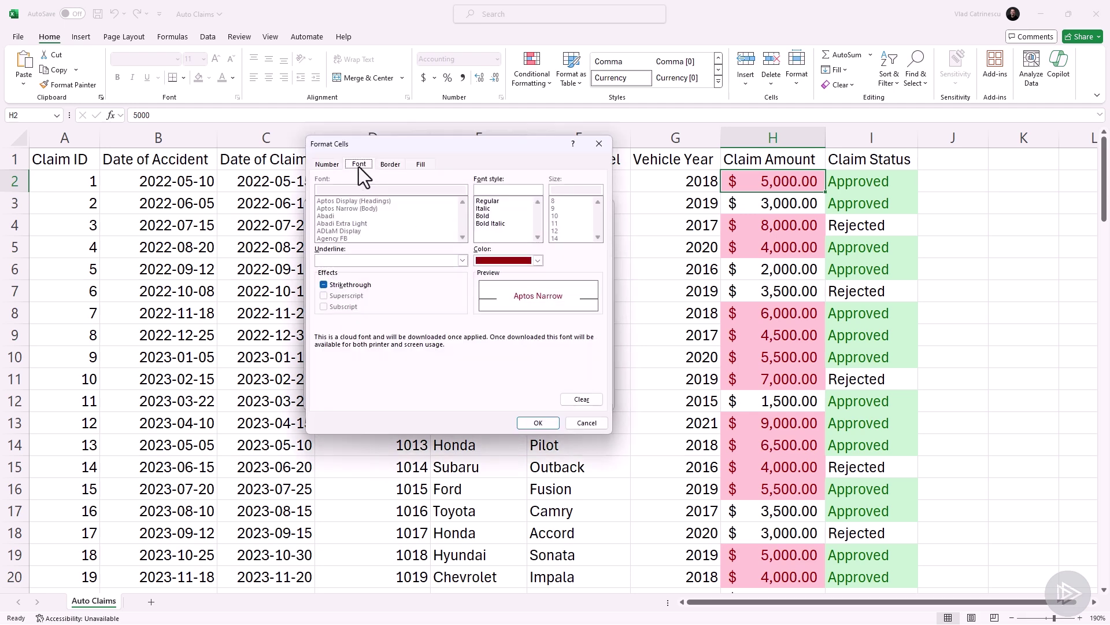
pyautogui.click(462, 260)
pyautogui.click(462, 260)
pyautogui.click(491, 261)
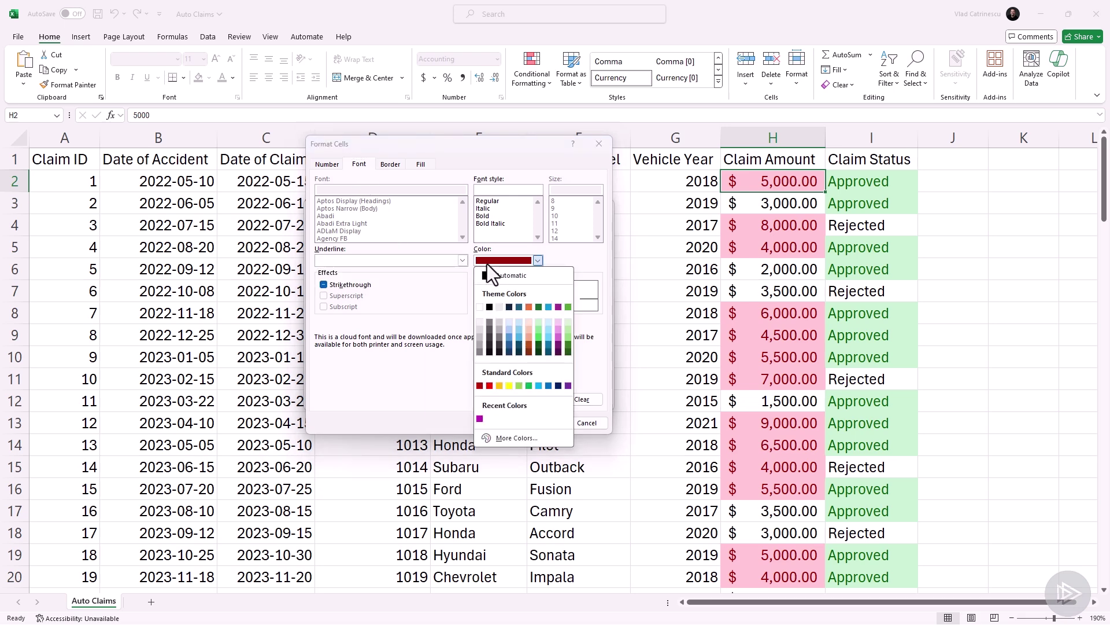
pyautogui.click(479, 307)
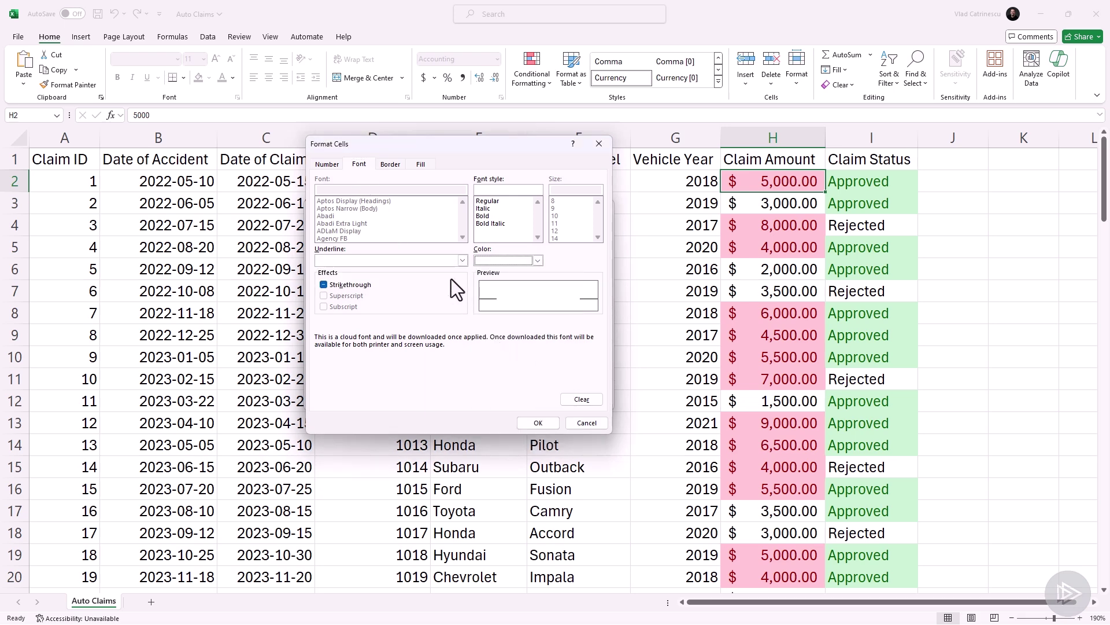
# Give the rule a custom deep magenta fill (#EB13DC) and apply it to the sheet
pyautogui.click(414, 167)
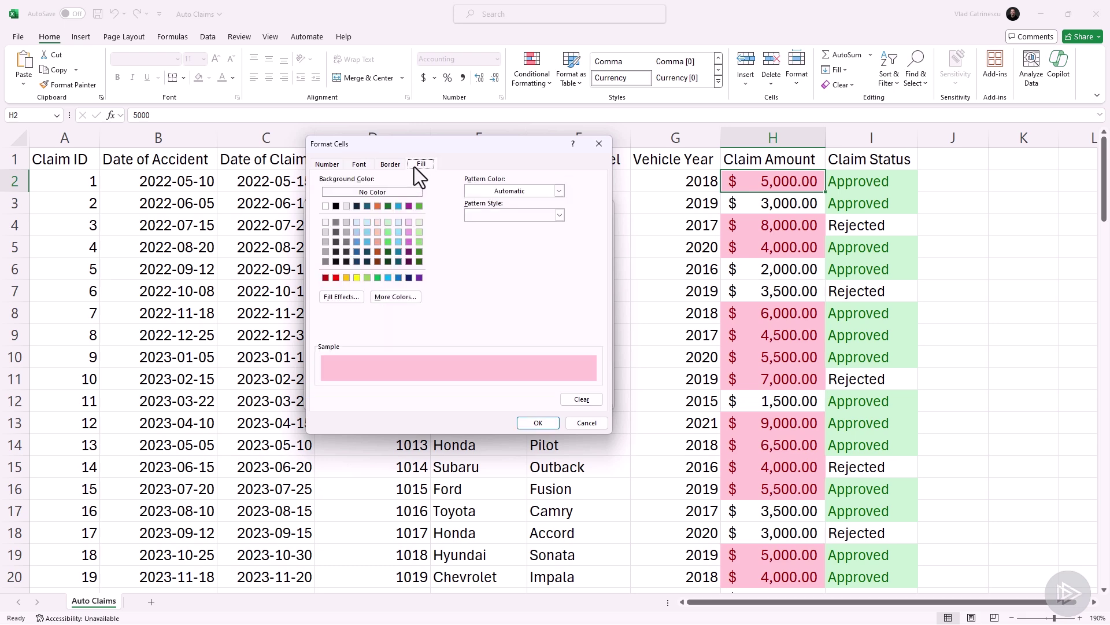
pyautogui.click(388, 298)
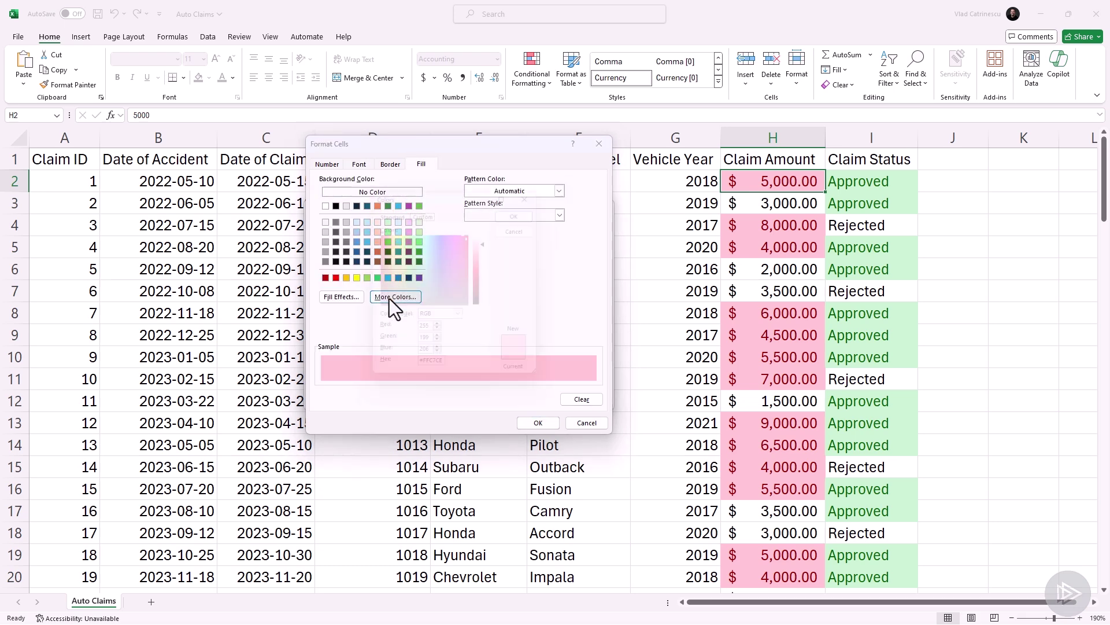
pyautogui.click(459, 240)
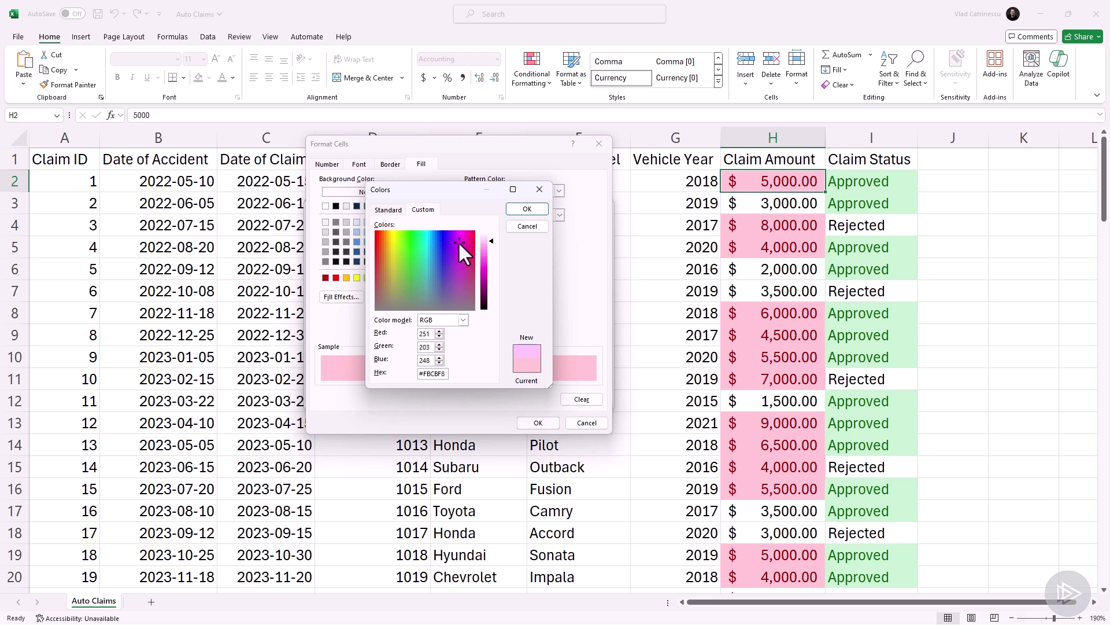
pyautogui.moveTo(486, 250); pyautogui.dragTo(489, 271)
pyautogui.click(526, 210)
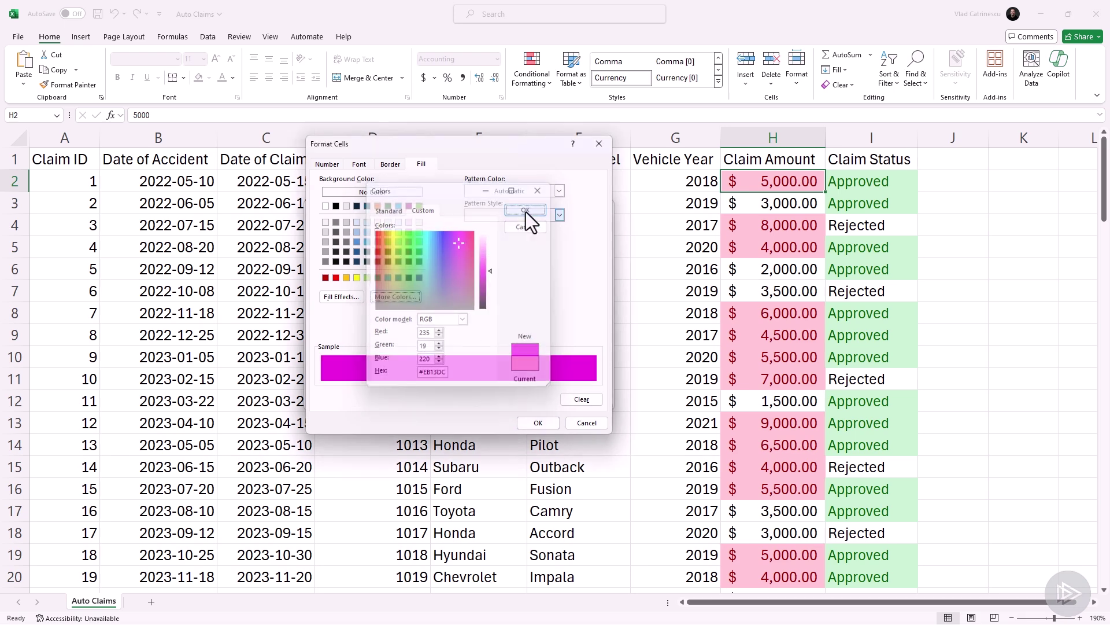
pyautogui.click(360, 164)
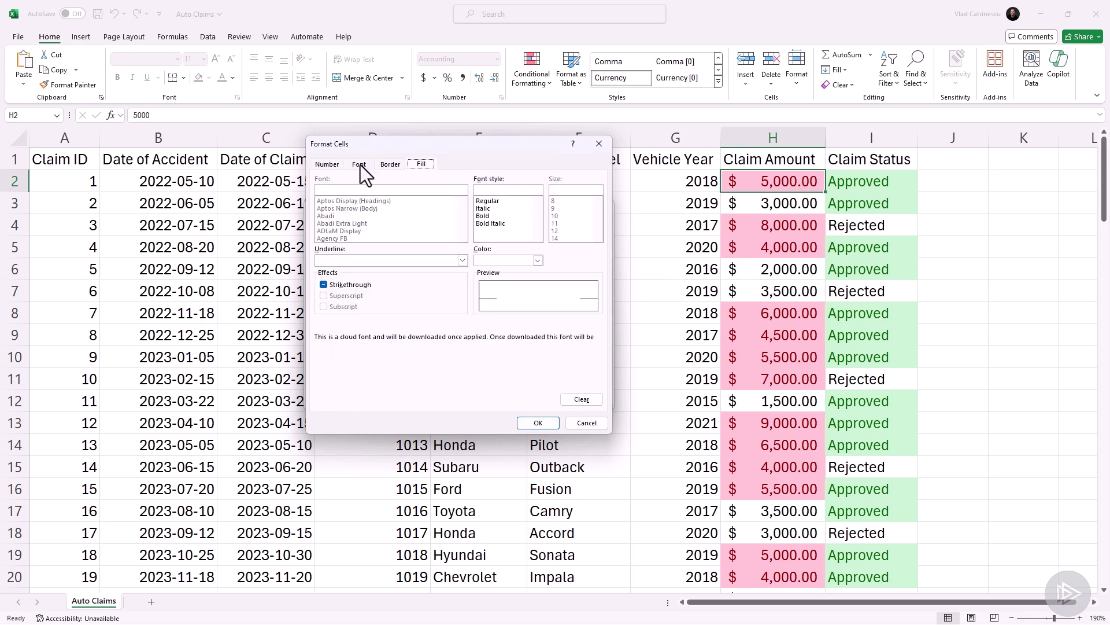
pyautogui.click(538, 423)
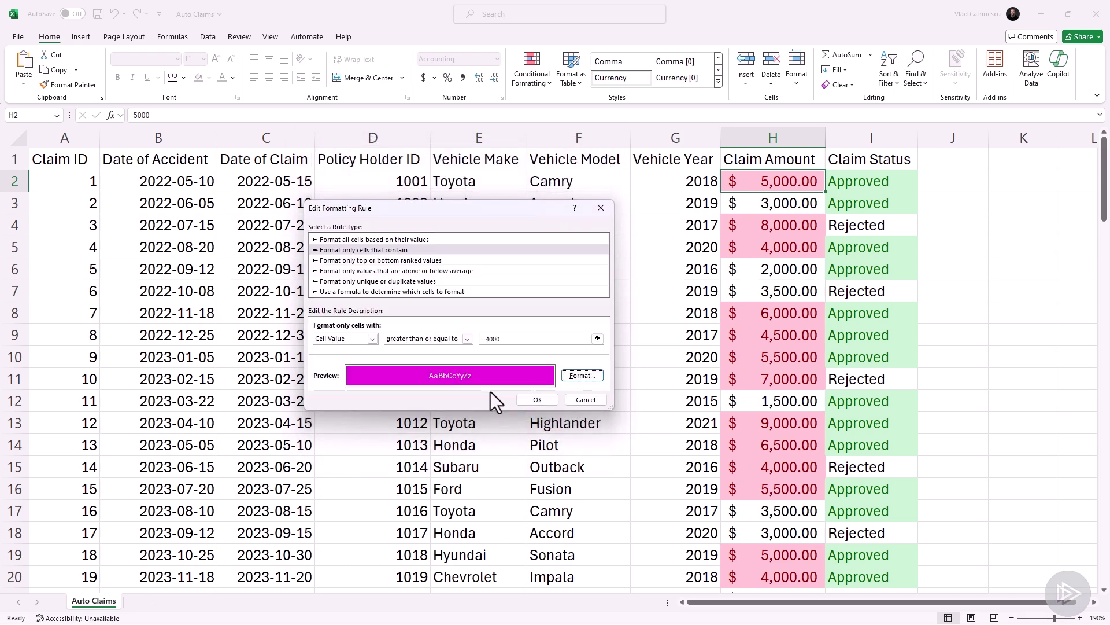
pyautogui.click(529, 400)
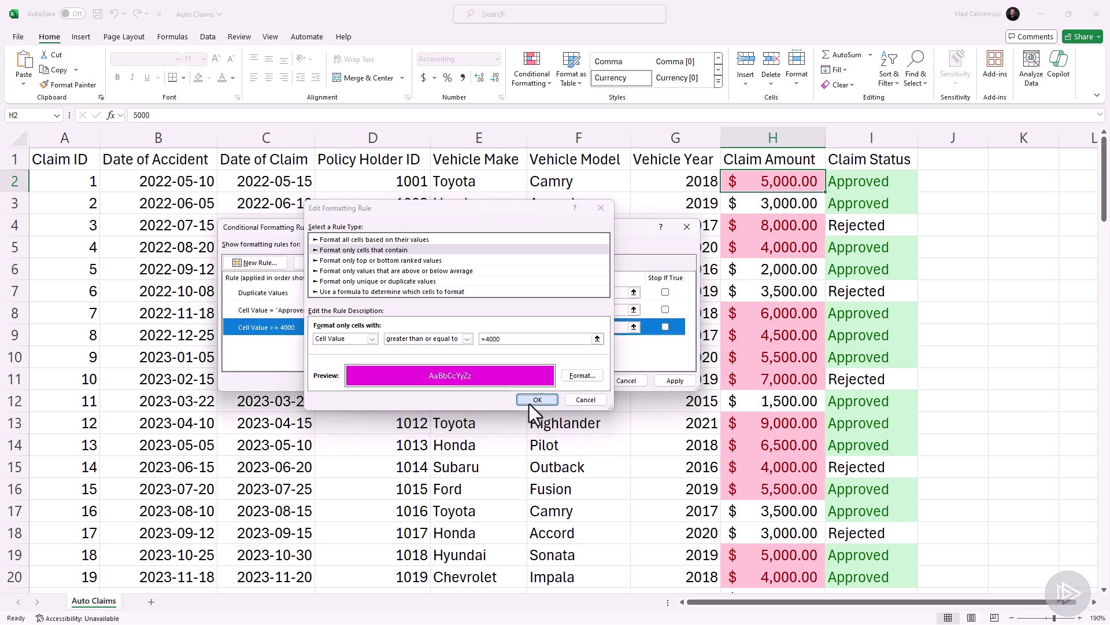
pyautogui.click(682, 383)
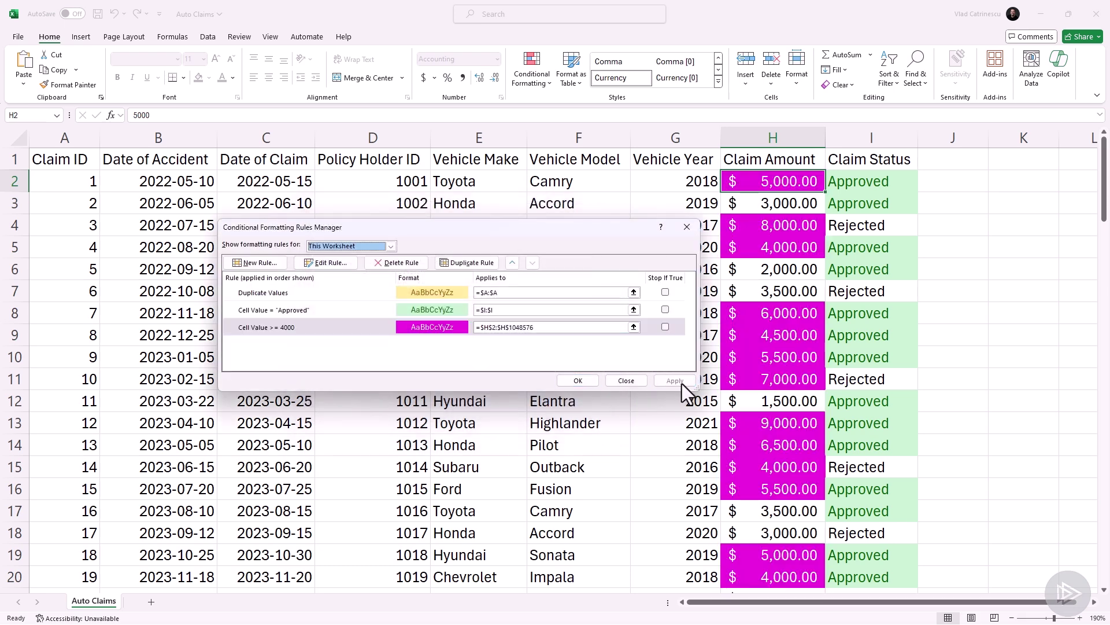
# Close the Conditional Formatting Rules Manager with OK, keeping the magenta highlights
pyautogui.click(577, 384)
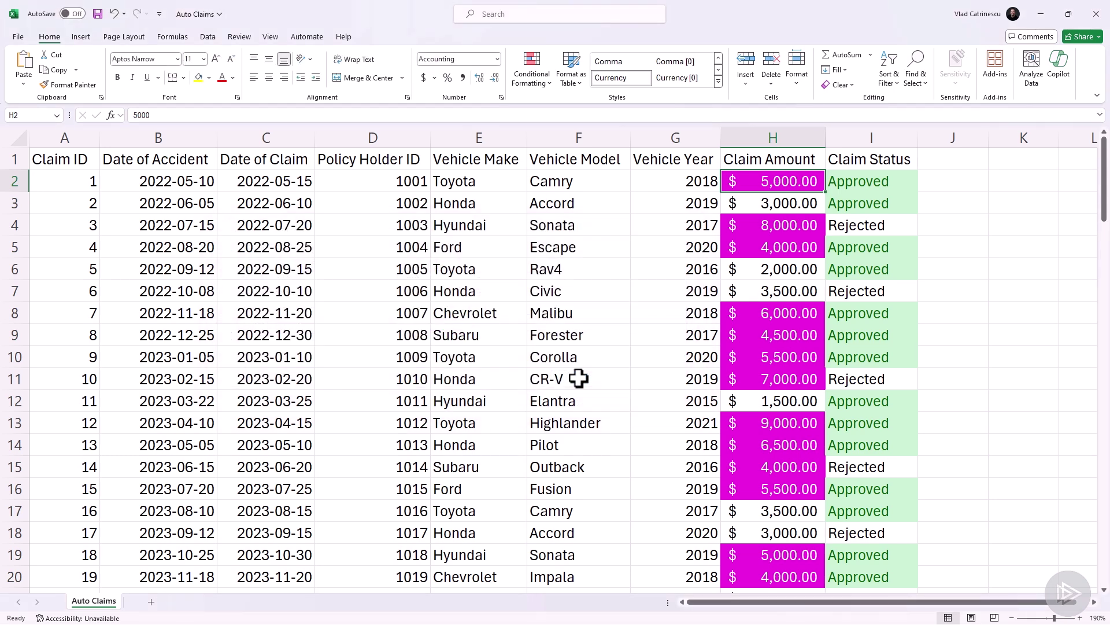